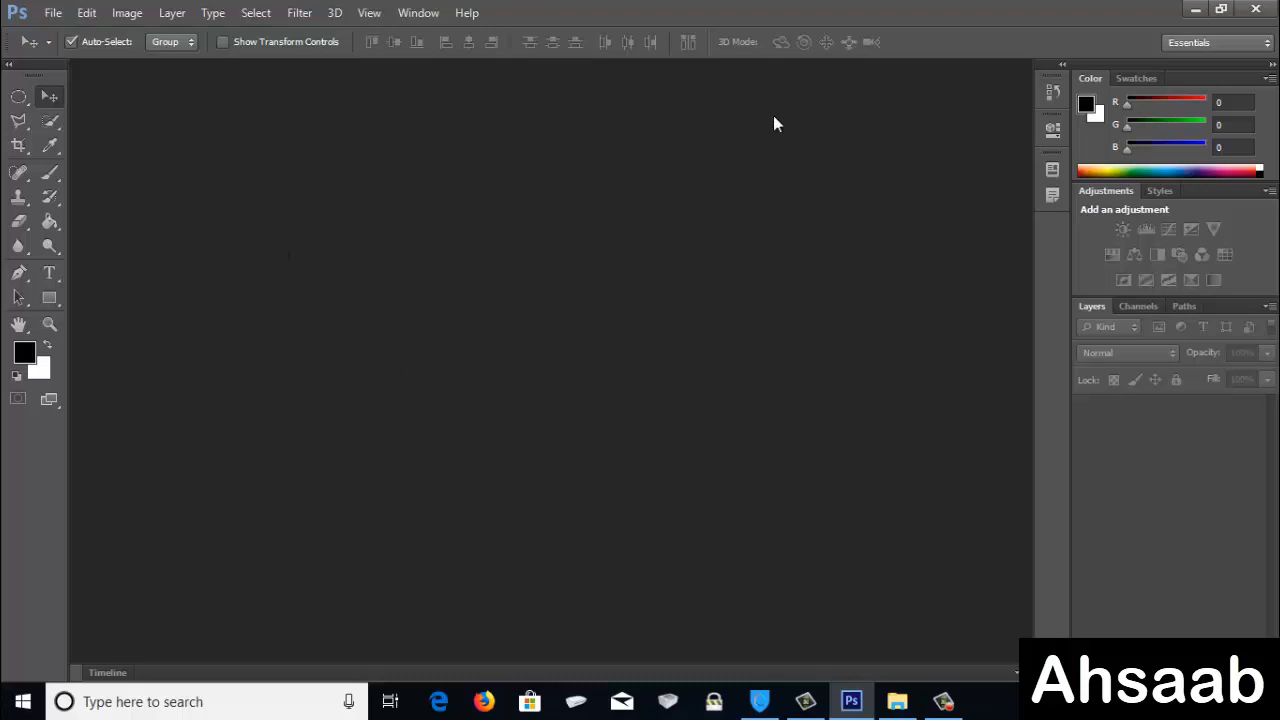
- Collapse the tool palette to a single column and leave the Move tool active
{"action": "left_click", "coordinate": [8, 64]}
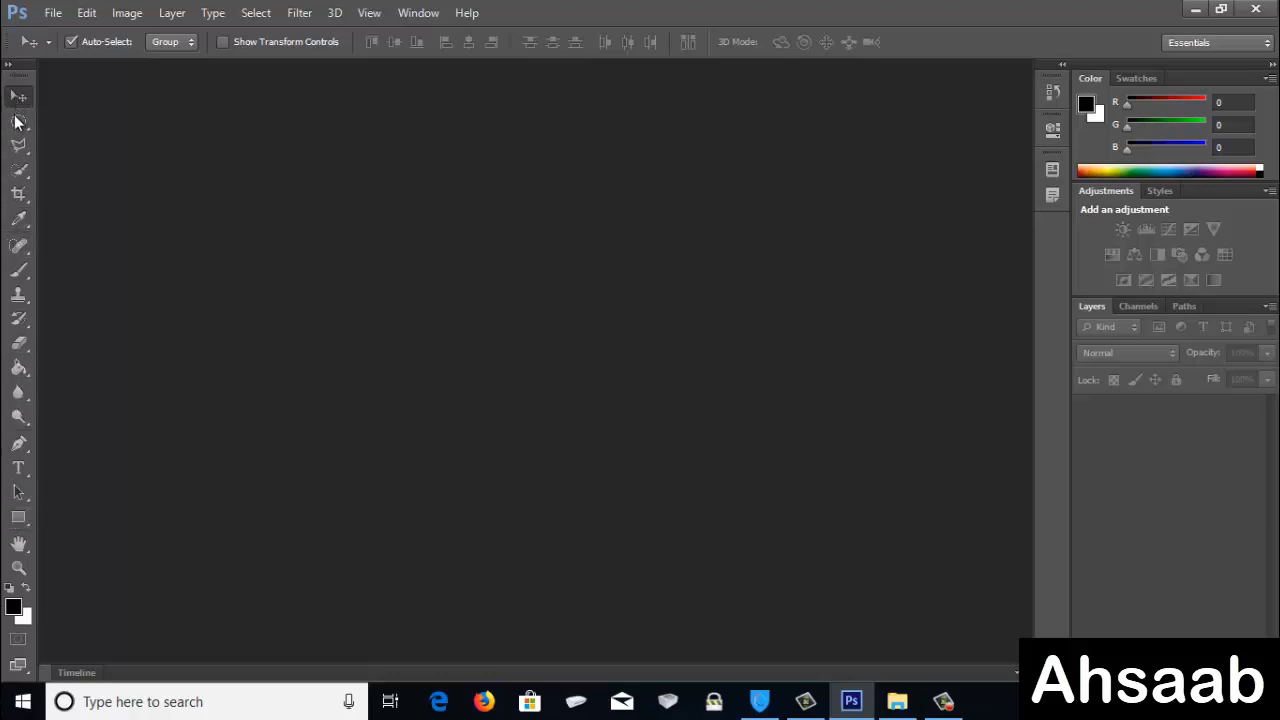
{"action": "left_click", "coordinate": [17, 121]}
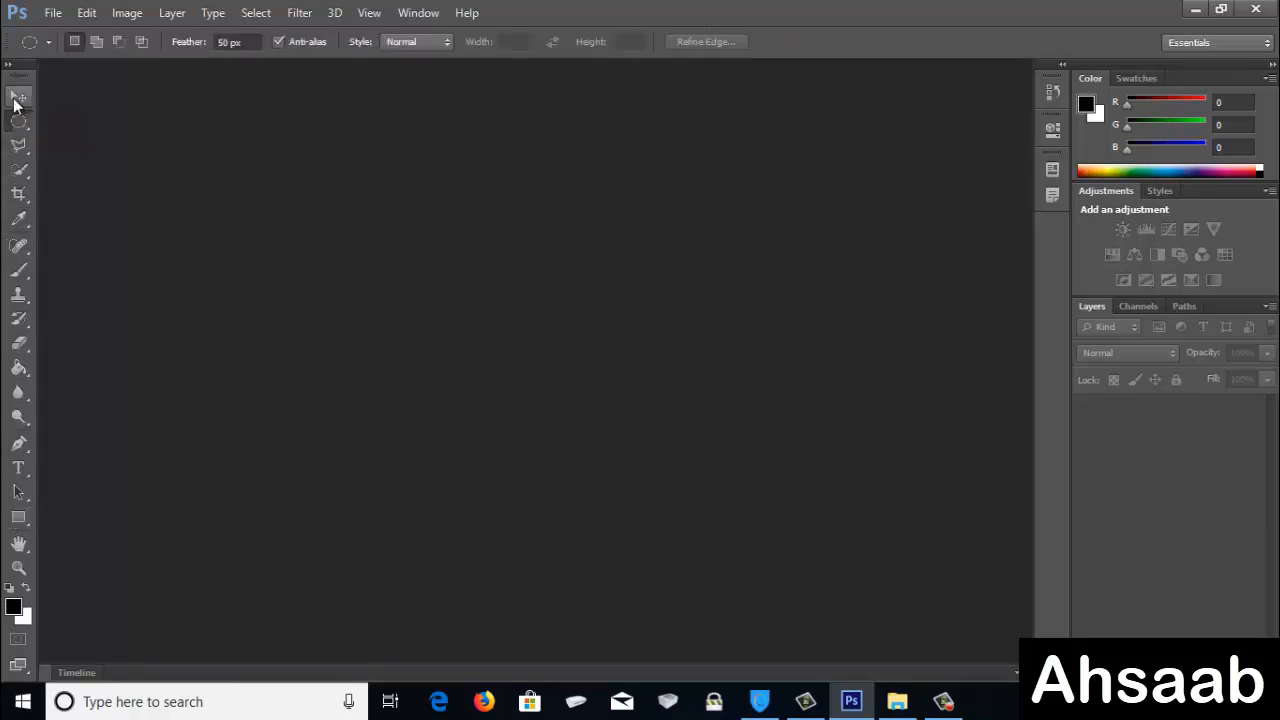
{"action": "left_click", "coordinate": [16, 98]}
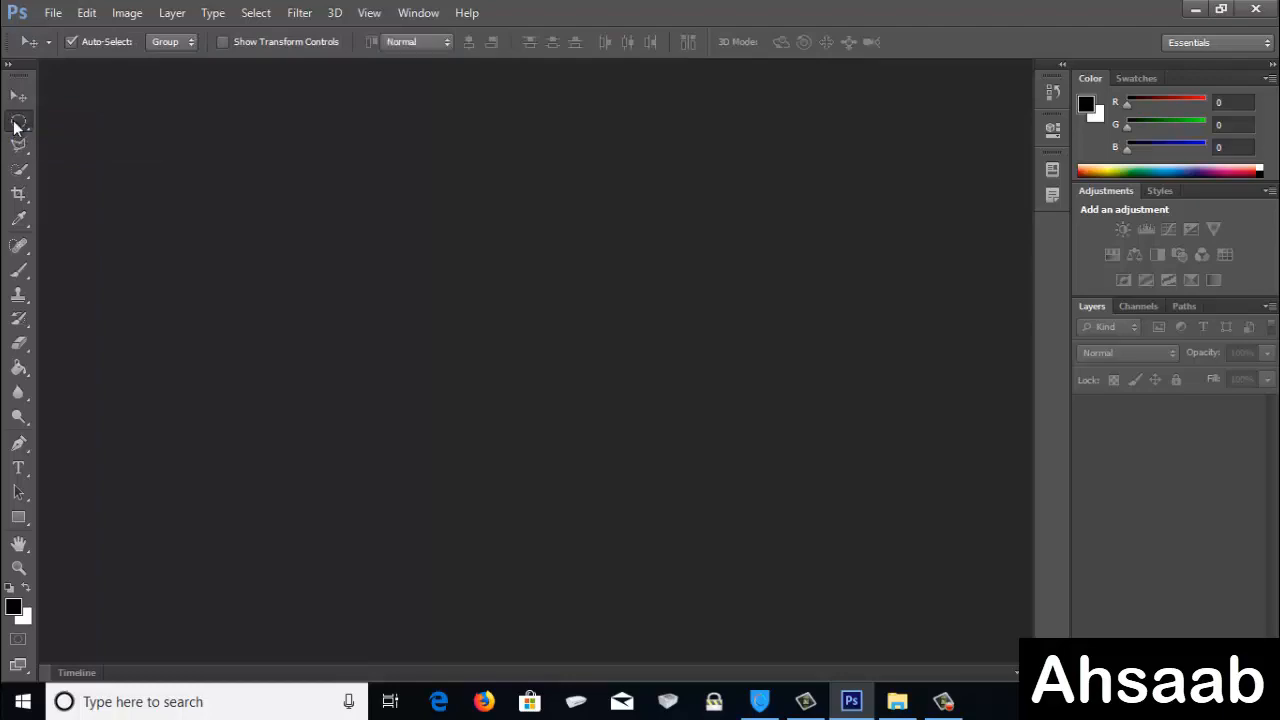
{"action": "left_click", "coordinate": [16, 122]}
{"action": "left_click", "coordinate": [17, 100]}
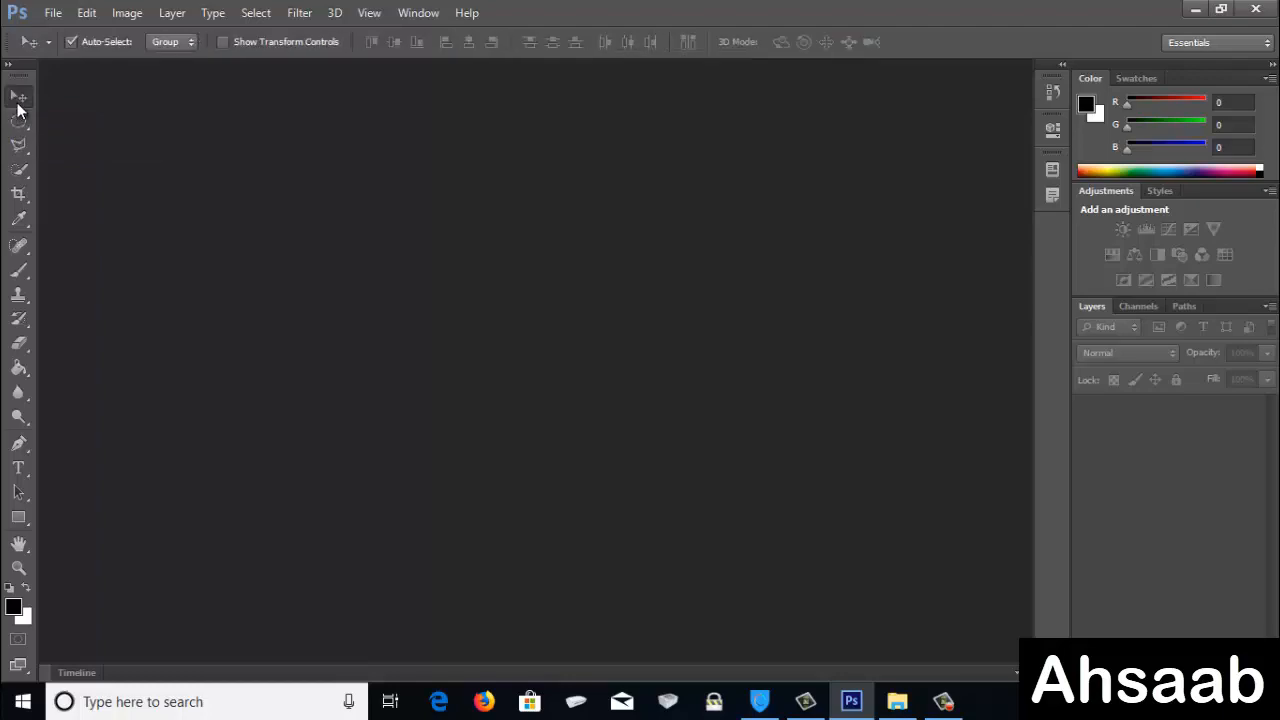
- Open the images 11.png and 100.jpg together from the Desktop
{"action": "left_click", "coordinate": [45, 12]}
{"action": "left_click", "coordinate": [60, 49]}
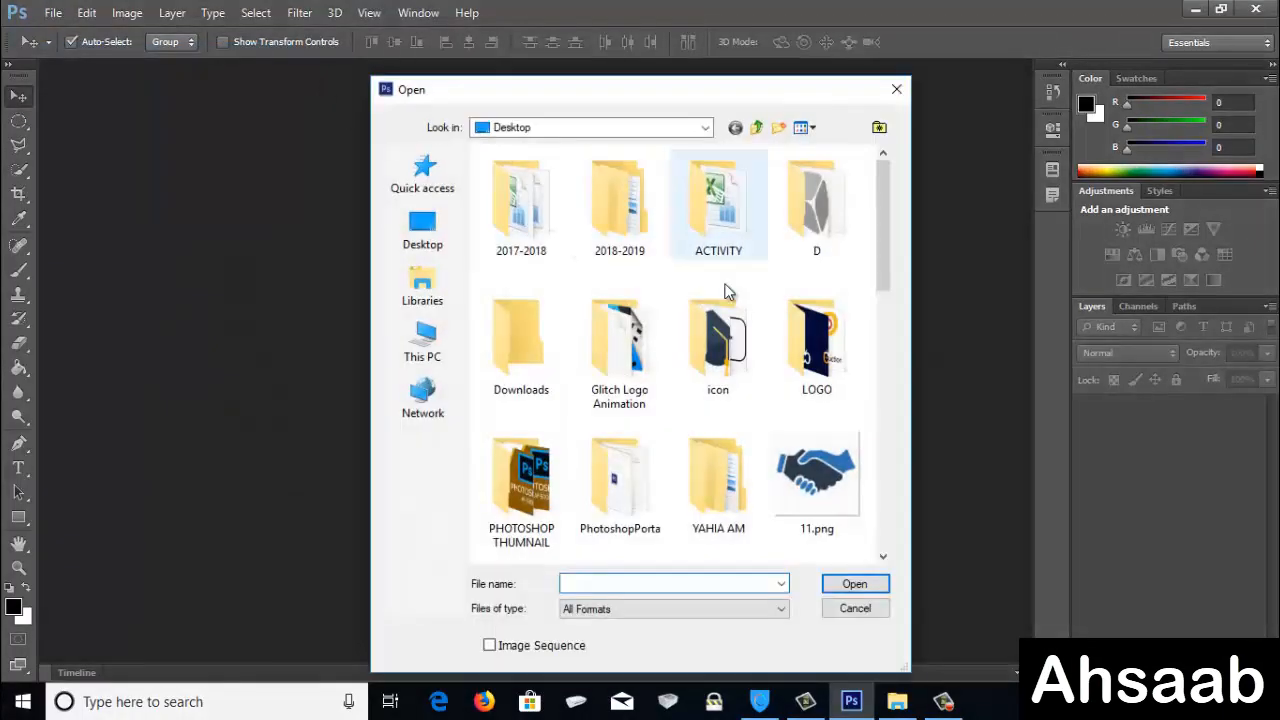
{"action": "scroll", "coordinate": [785, 300], "scroll_direction": "down", "scroll_amount": 5}
{"action": "scroll", "coordinate": [800, 370], "scroll_direction": "up", "scroll_amount": 3}
{"action": "left_click", "coordinate": [815, 275]}
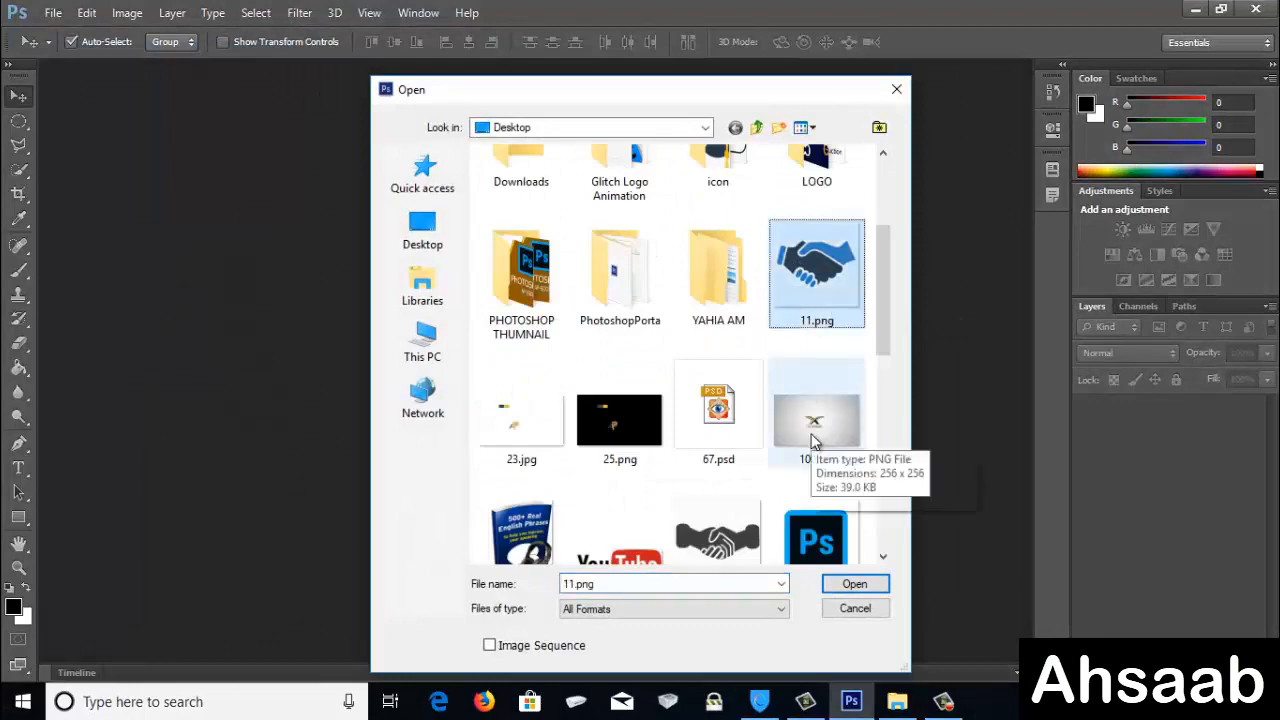
{"action": "scroll", "coordinate": [812, 442], "scroll_direction": "down", "scroll_amount": 1}
{"action": "scroll", "coordinate": [684, 430], "scroll_direction": "down", "scroll_amount": 1}
{"action": "scroll", "coordinate": [754, 308], "scroll_direction": "up", "scroll_amount": 1}
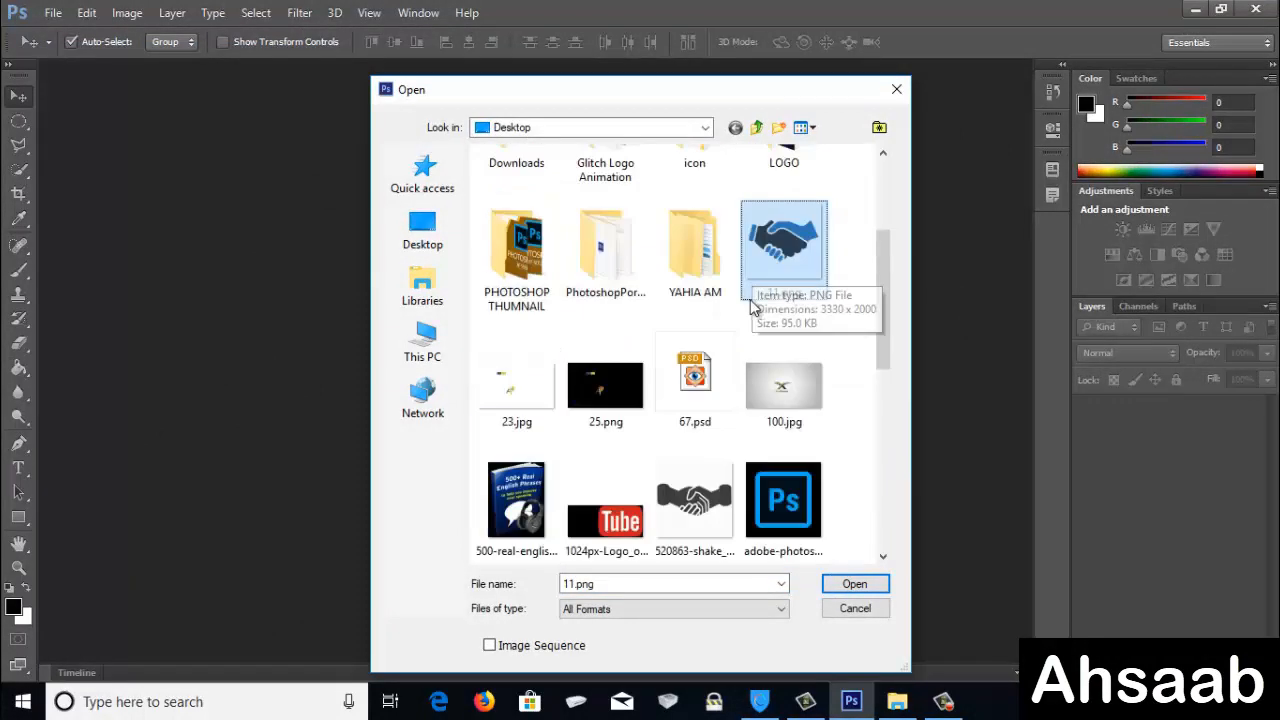
{"action": "left_click", "coordinate": [784, 390], "text": "ctrl"}
{"action": "left_click", "coordinate": [860, 585]}
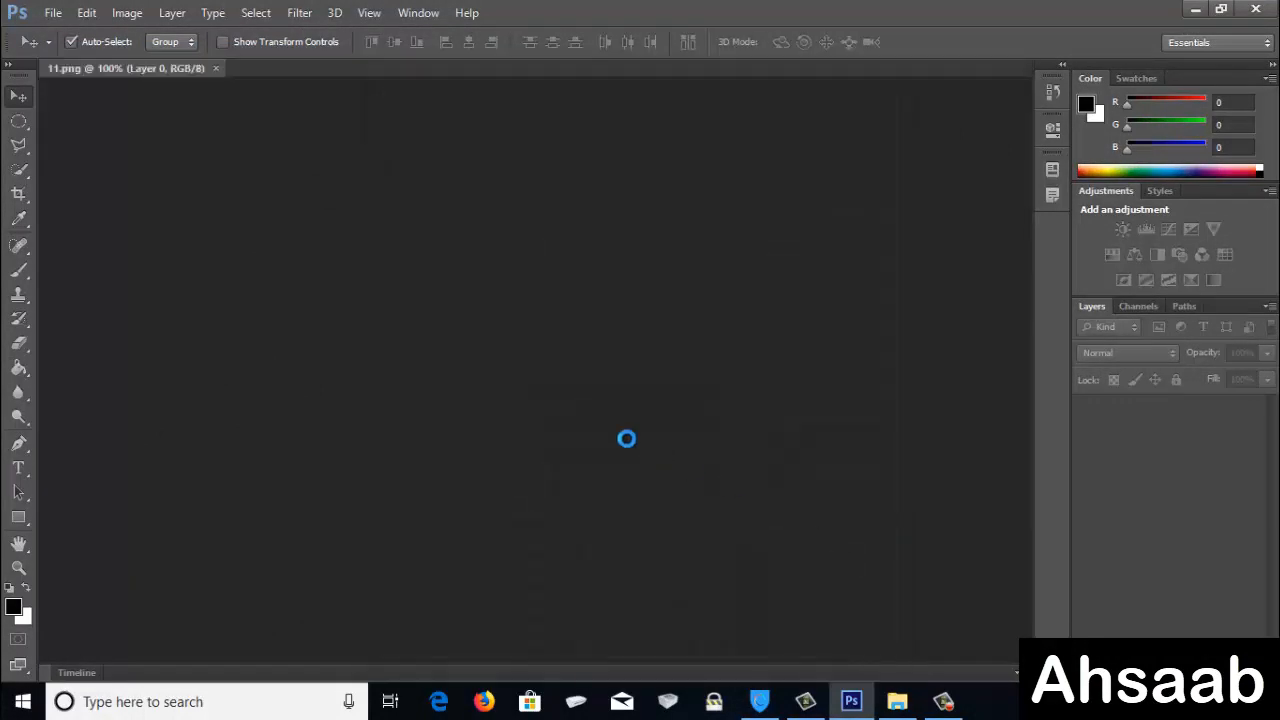
- Copy the handshake image from 11.png into 100.jpg, placing it to the right of the XiisGroups logo
{"action": "left_click", "coordinate": [126, 68]}
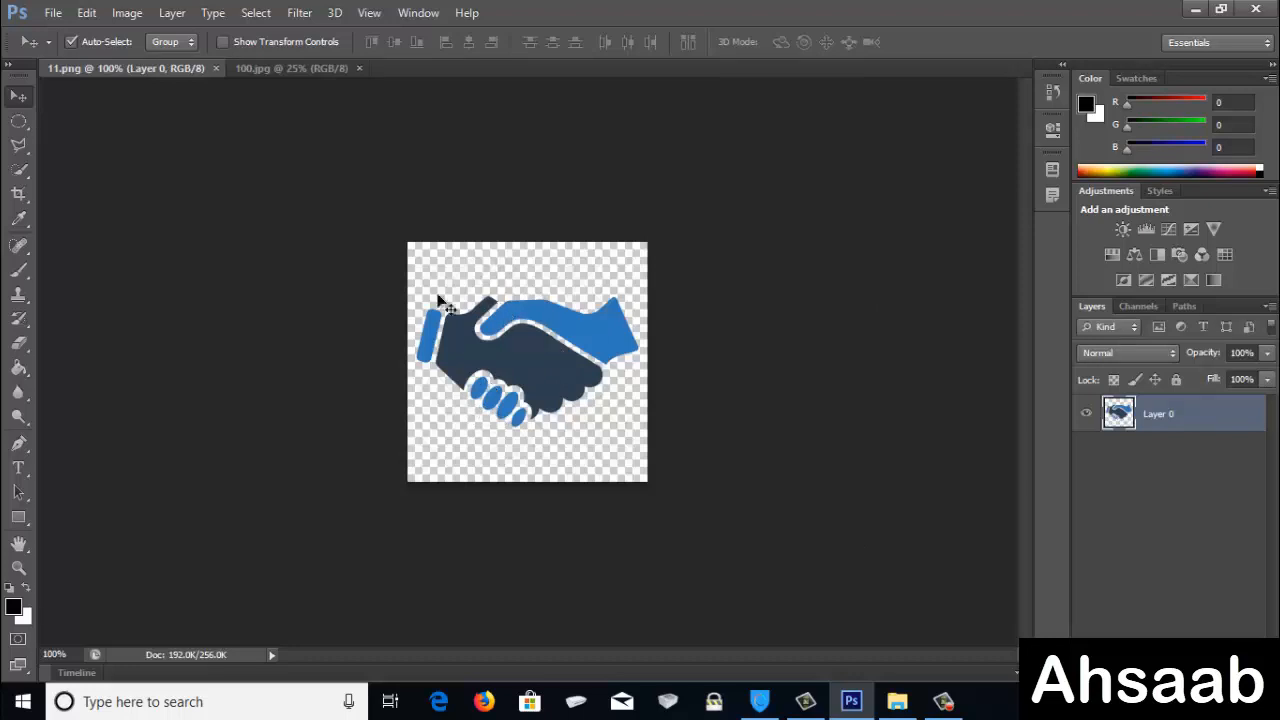
{"action": "left_click_drag", "start_coordinate": [433, 318], "coordinate": [700, 380]}
- Try to move the locked Background layer of 100.jpg with the Move tool
{"action": "left_click_drag", "start_coordinate": [527, 382], "coordinate": [308, 228]}
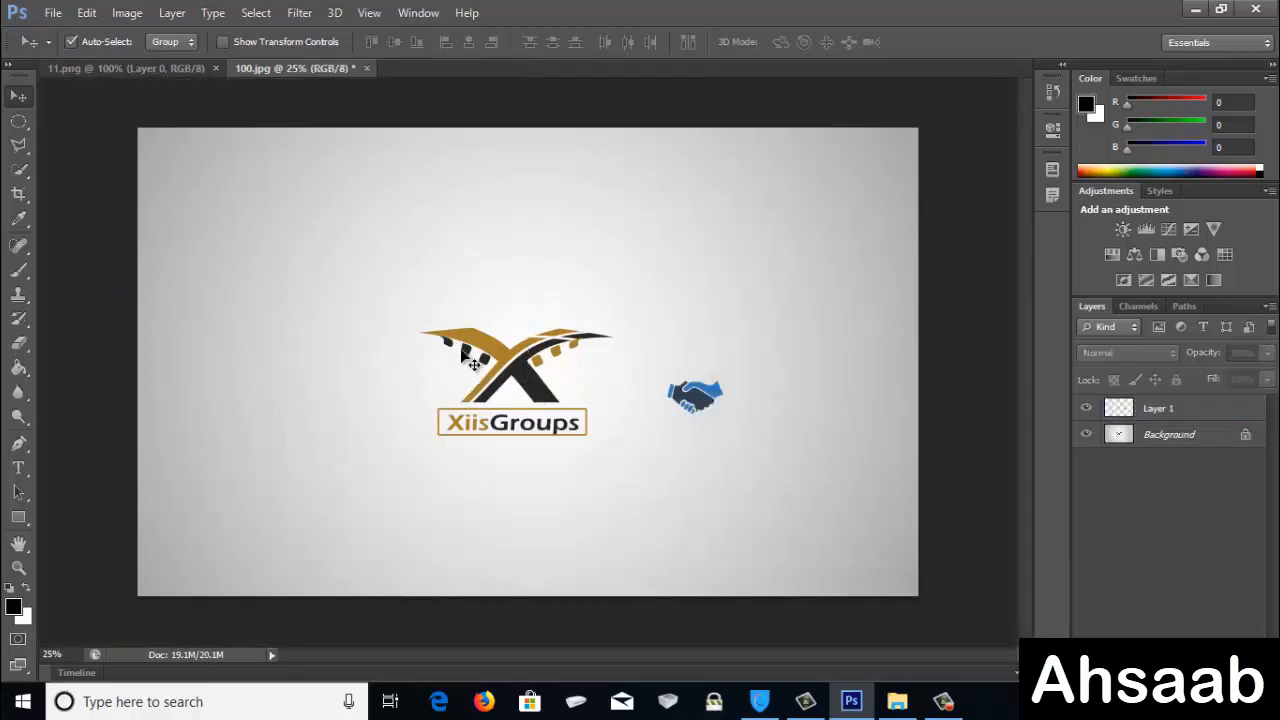
{"action": "left_click", "coordinate": [1190, 436]}
{"action": "left_click_drag", "start_coordinate": [527, 379], "coordinate": [390, 252]}
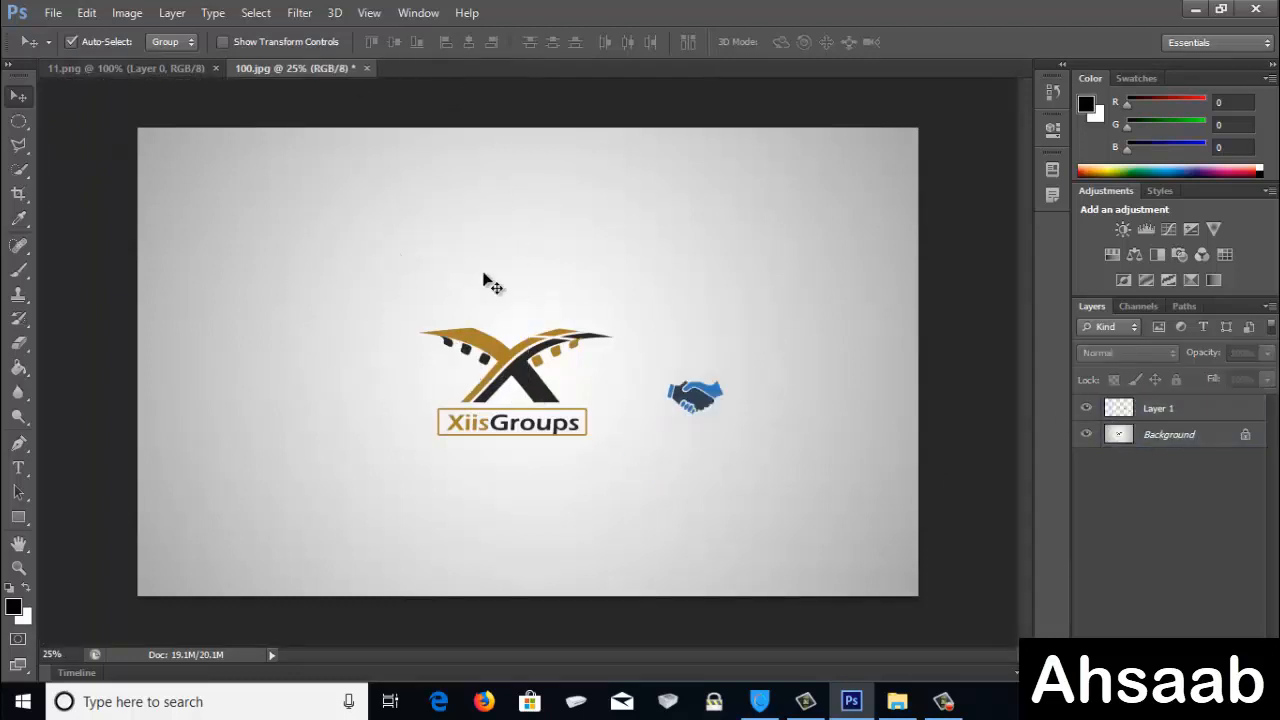
- Copy the handshake from 11.png into 100.jpg a second time, placing it to the left of the XiisGroups logo
{"action": "left_click", "coordinate": [140, 70]}
{"action": "left_click_drag", "start_coordinate": [360, 75], "coordinate": [314, 396]}
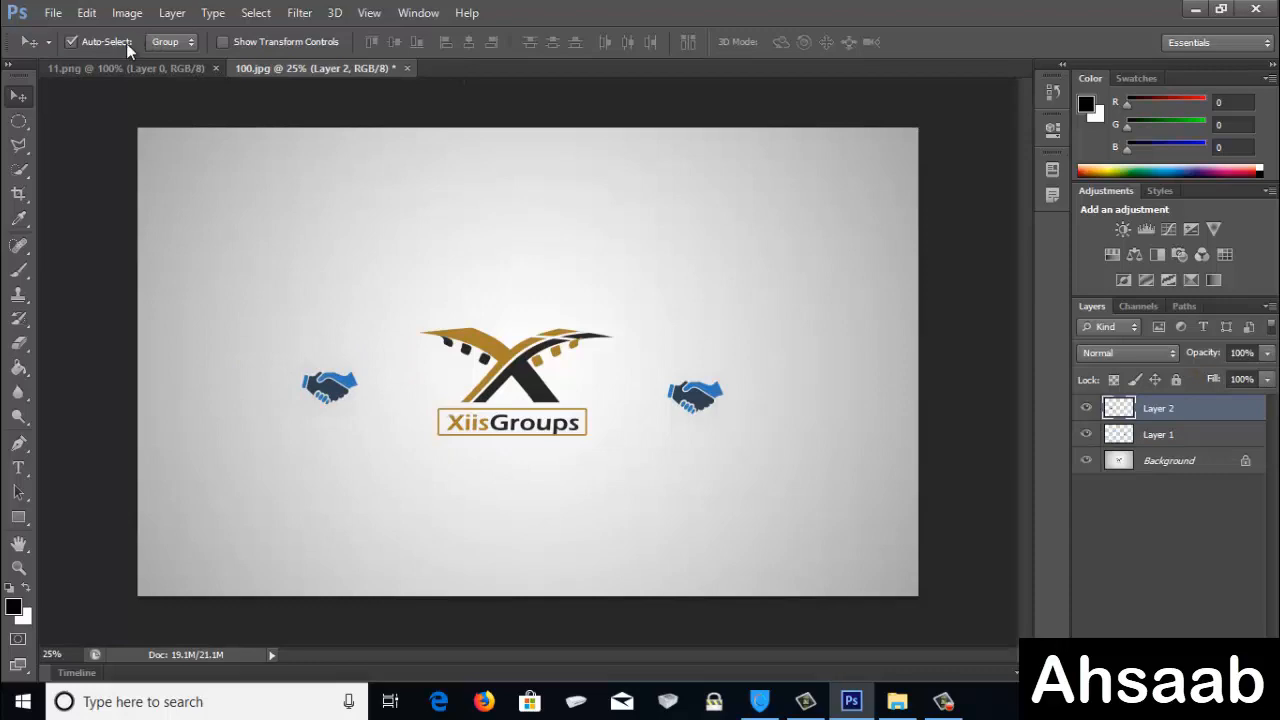
{"action": "left_click", "coordinate": [52, 13]}
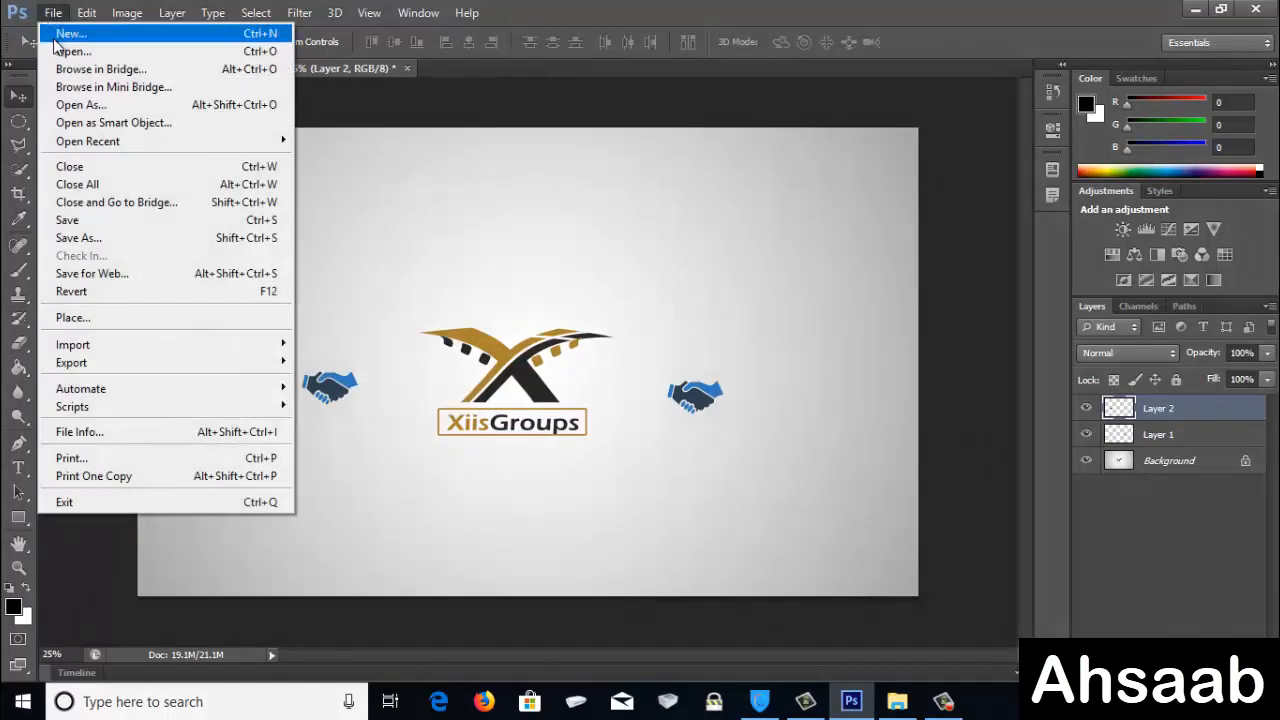
{"action": "left_click", "coordinate": [60, 34]}
{"action": "key", "text": "Escape"}
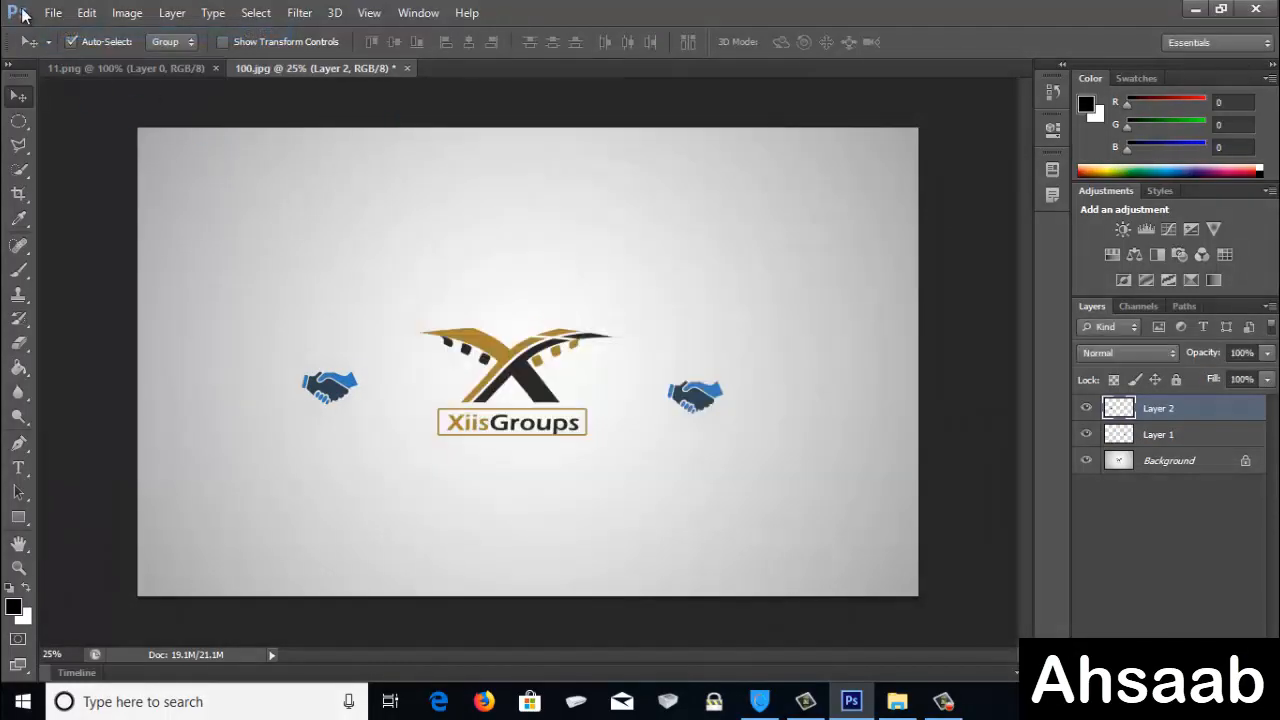
- Open the YouTube logo PNG from the Desktop and copy it into 100.jpg, centred below the XiisGroups logo
{"action": "left_click", "coordinate": [52, 13]}
{"action": "left_click", "coordinate": [45, 49]}
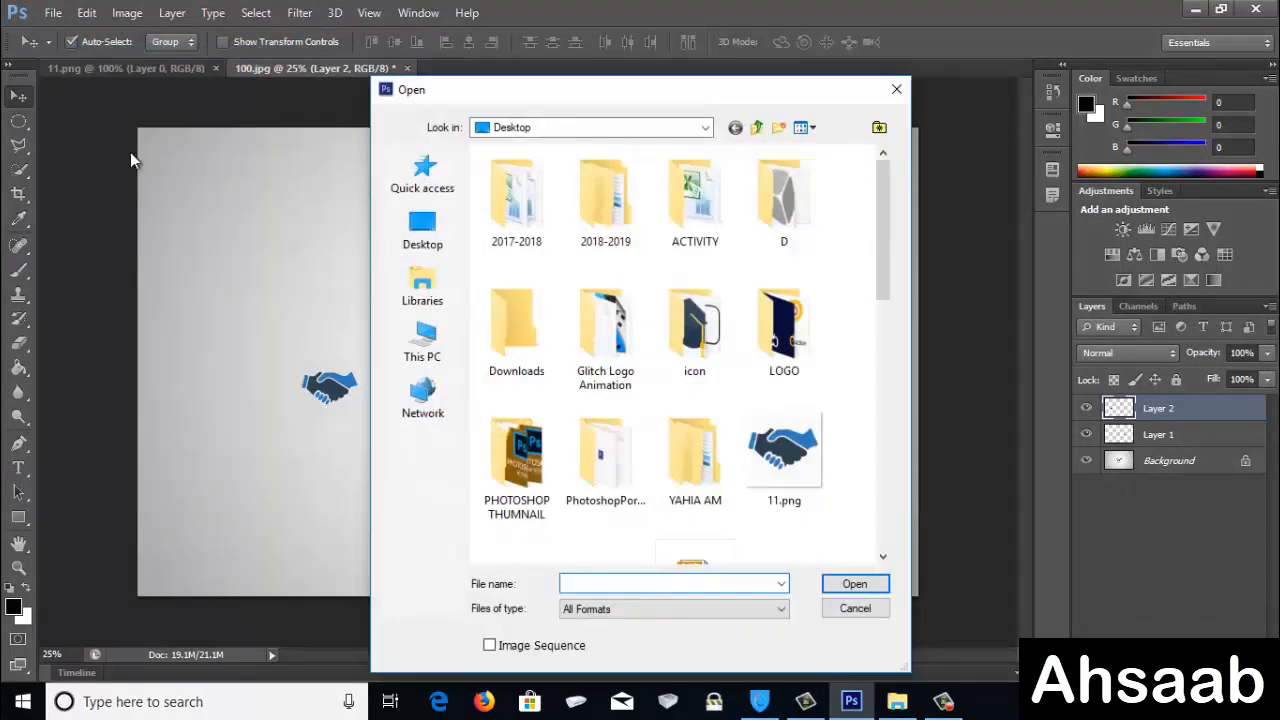
{"action": "scroll", "coordinate": [597, 345], "scroll_direction": "down", "scroll_amount": 5}
{"action": "left_click", "coordinate": [600, 340]}
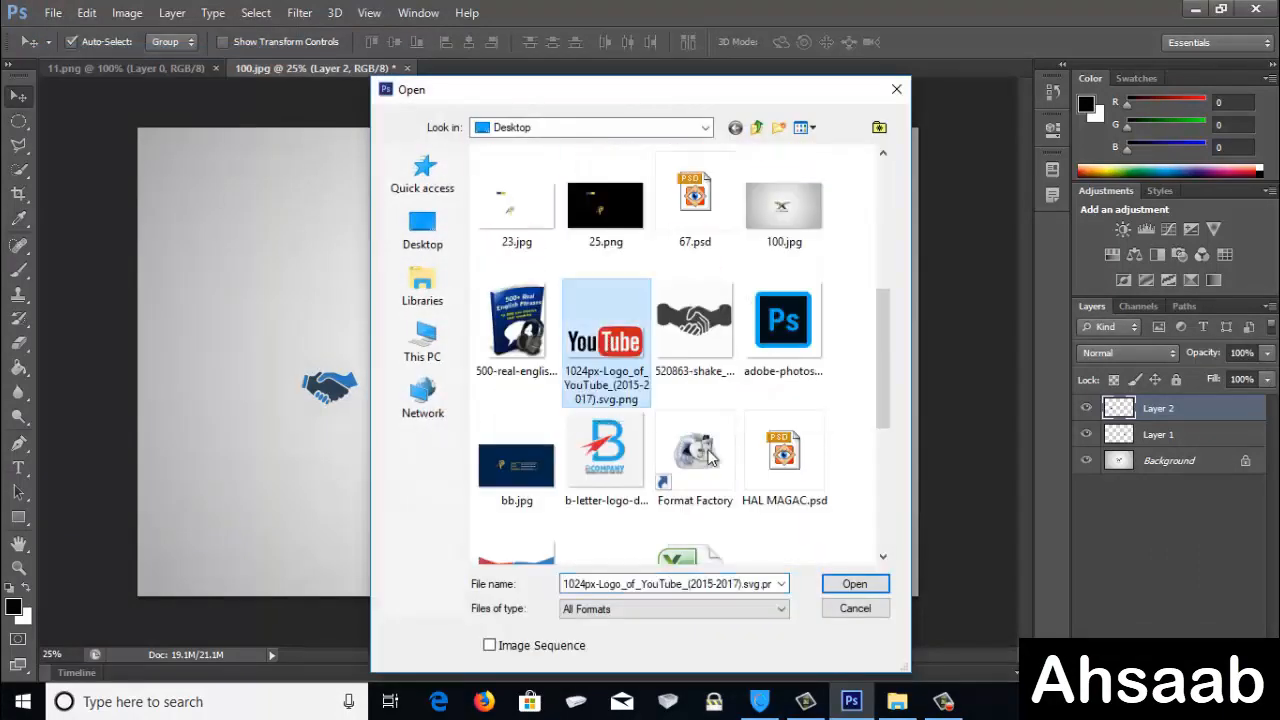
{"action": "left_click", "coordinate": [848, 586]}
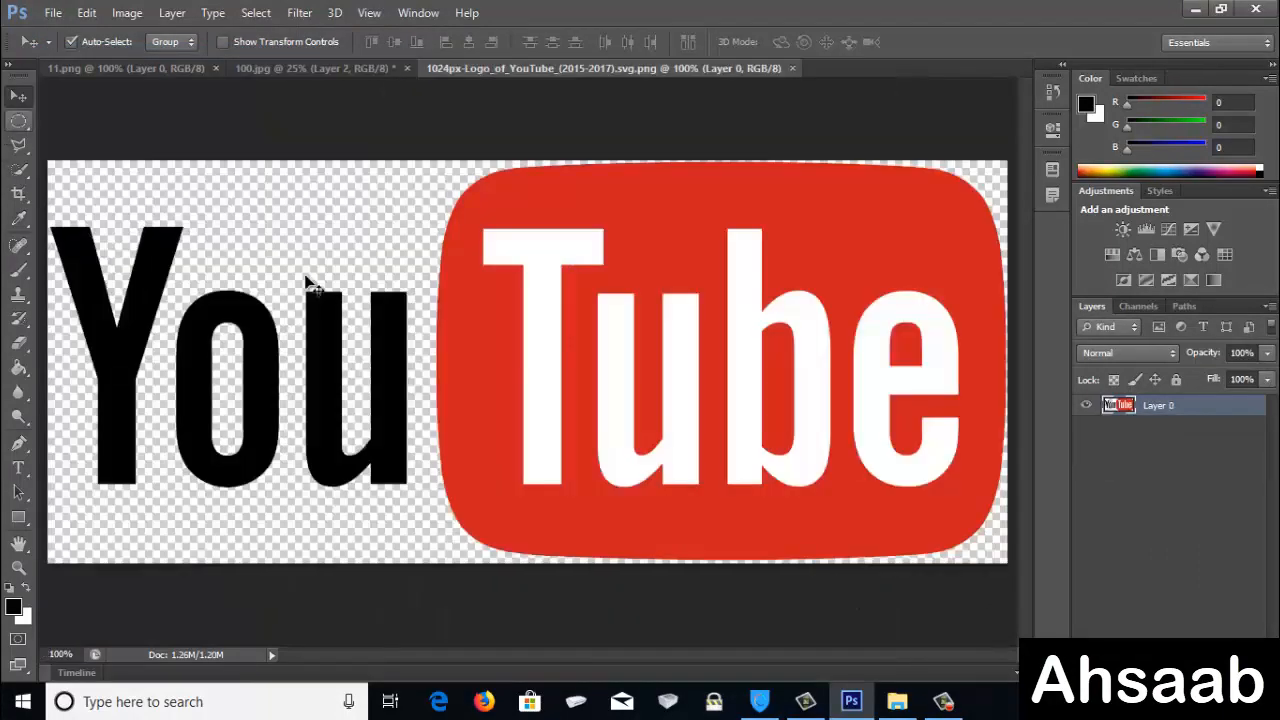
{"action": "left_click_drag", "start_coordinate": [523, 357], "coordinate": [279, 220]}
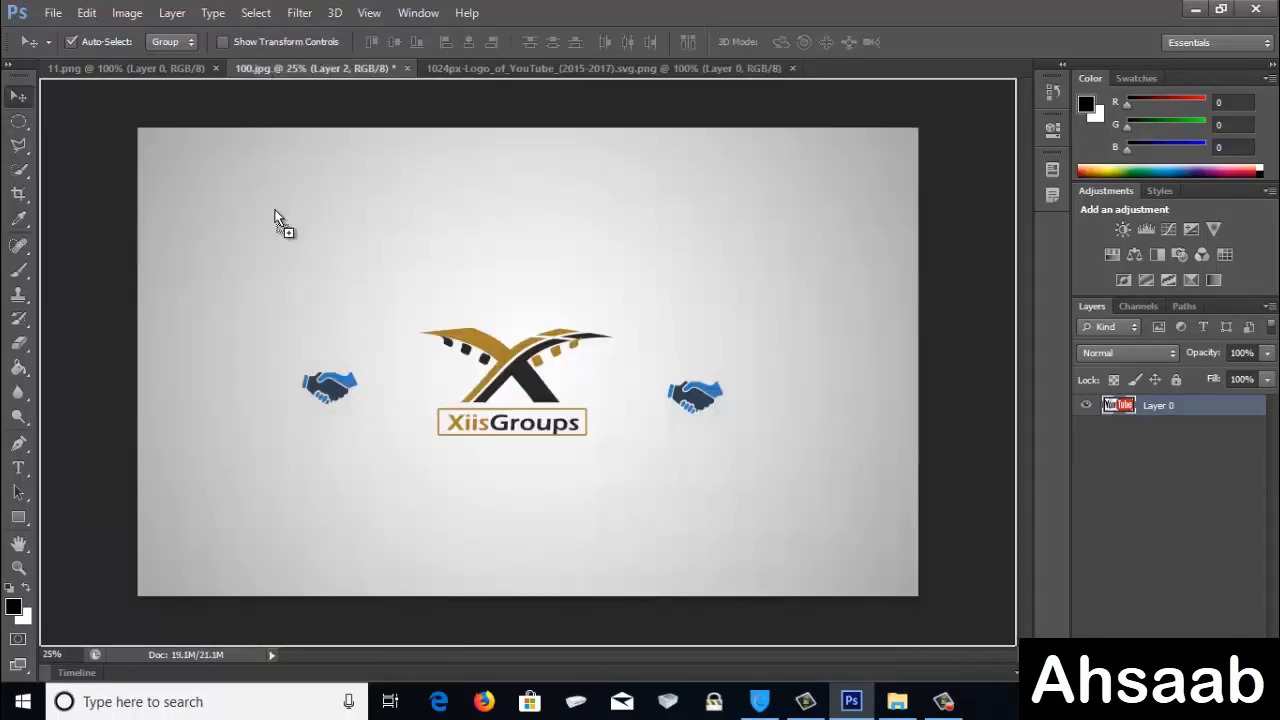
{"action": "left_click_drag", "start_coordinate": [321, 279], "coordinate": [546, 527]}
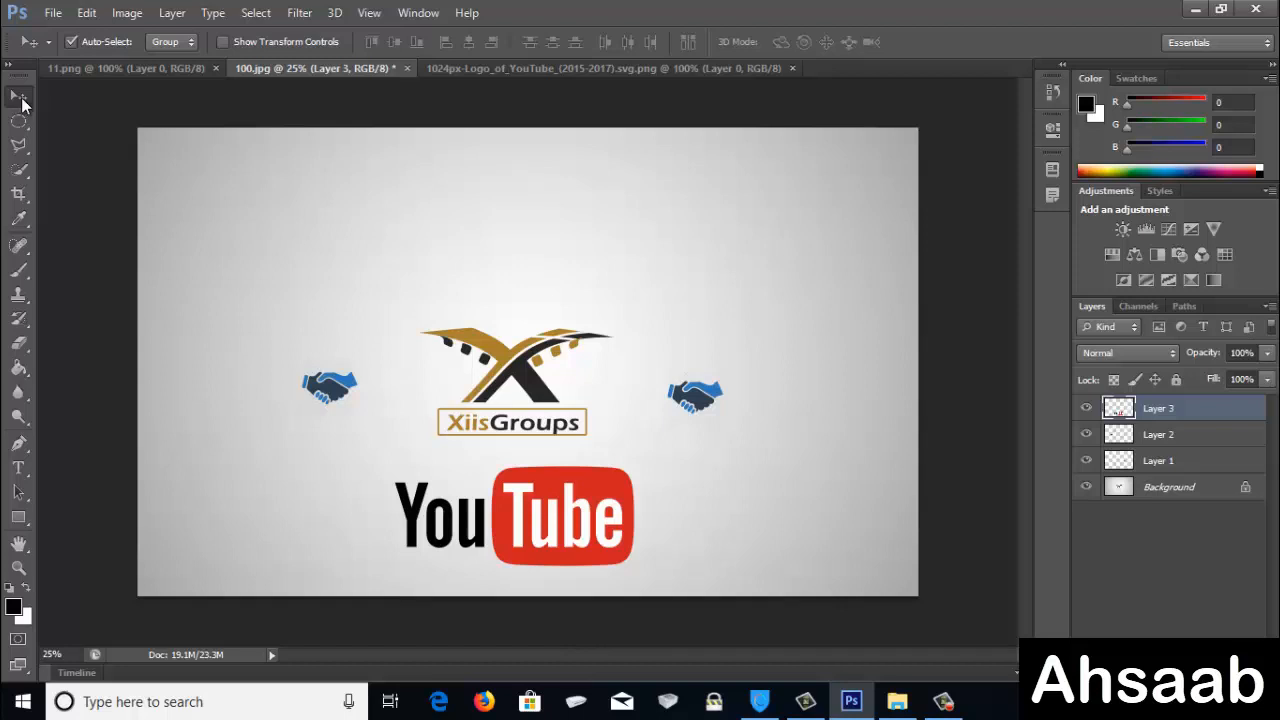
{"action": "left_click", "coordinate": [18, 270]}
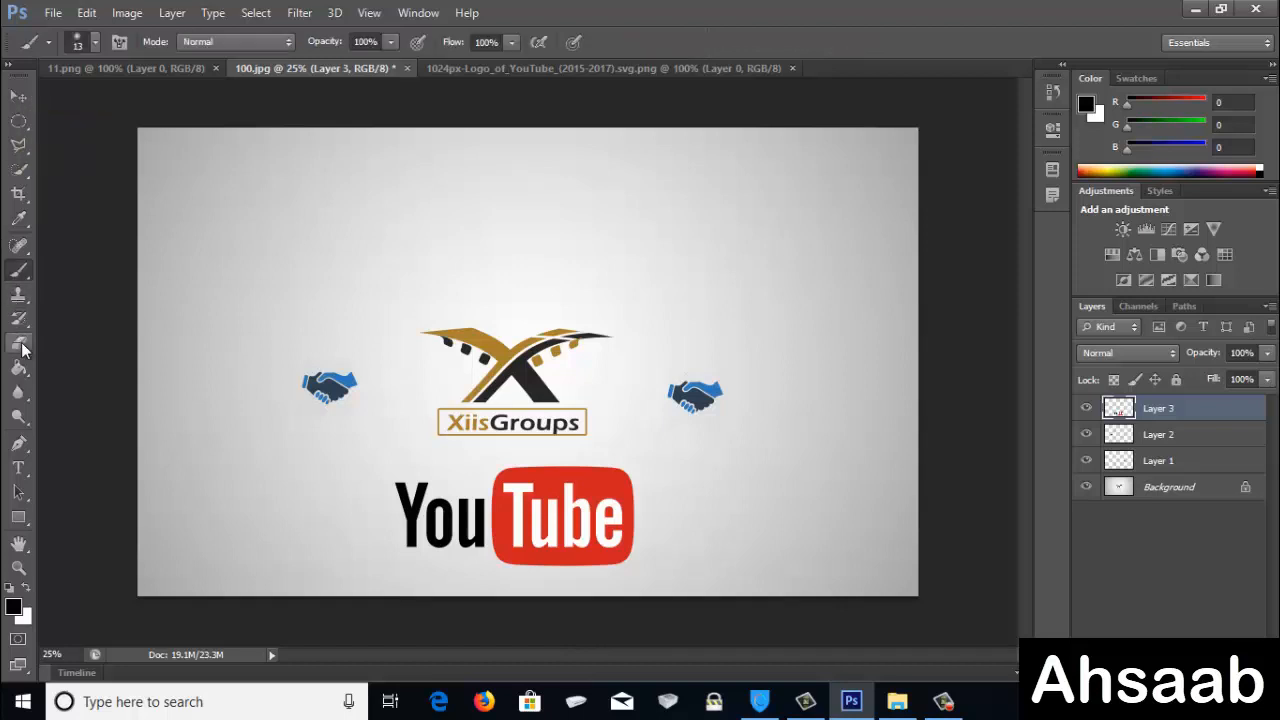
{"action": "key", "text": "v"}
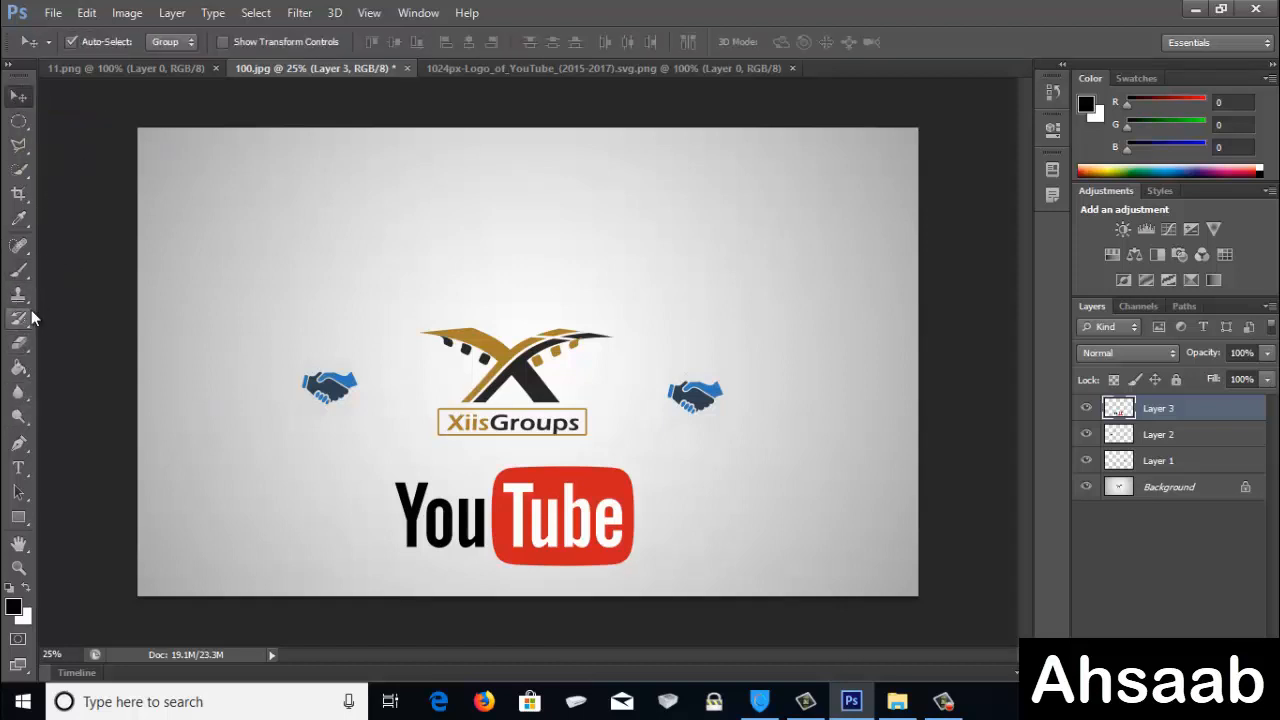
{"action": "left_click", "coordinate": [18, 123]}
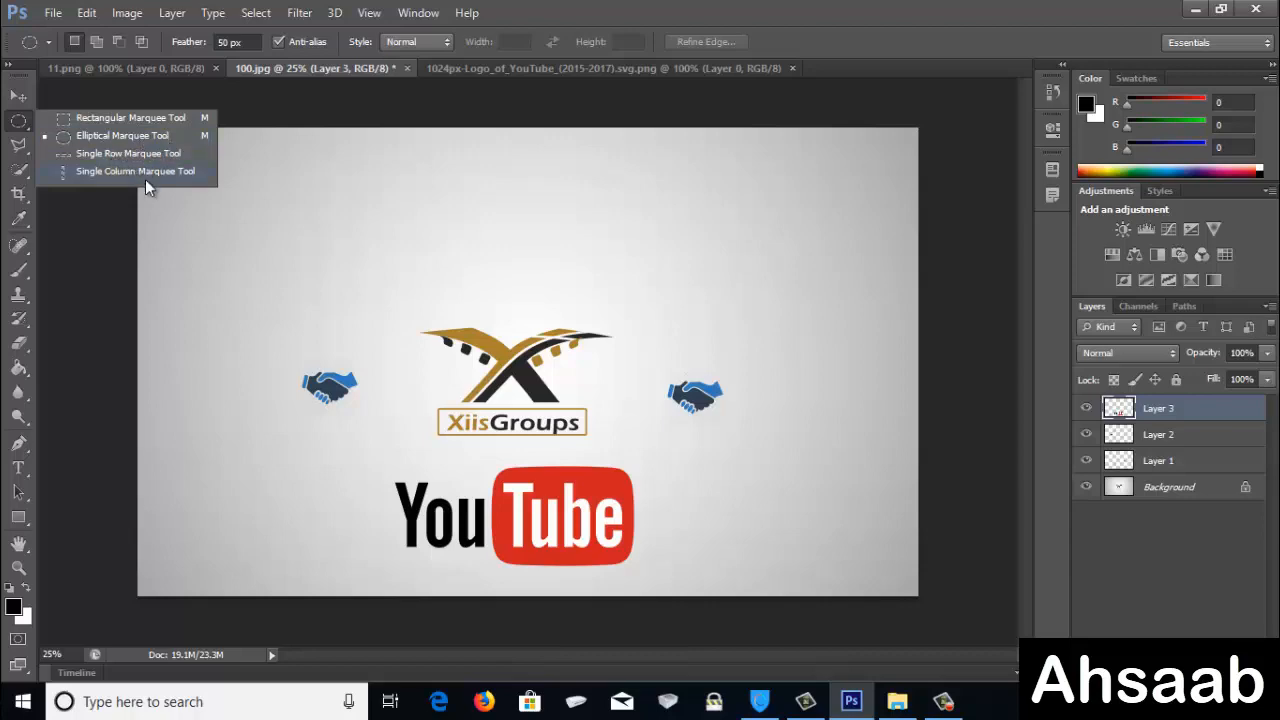
{"action": "left_click", "coordinate": [18, 96]}
- Open the image homepage_header1.jpg from the Desktop
{"action": "left_click", "coordinate": [52, 12]}
{"action": "left_click", "coordinate": [64, 52]}
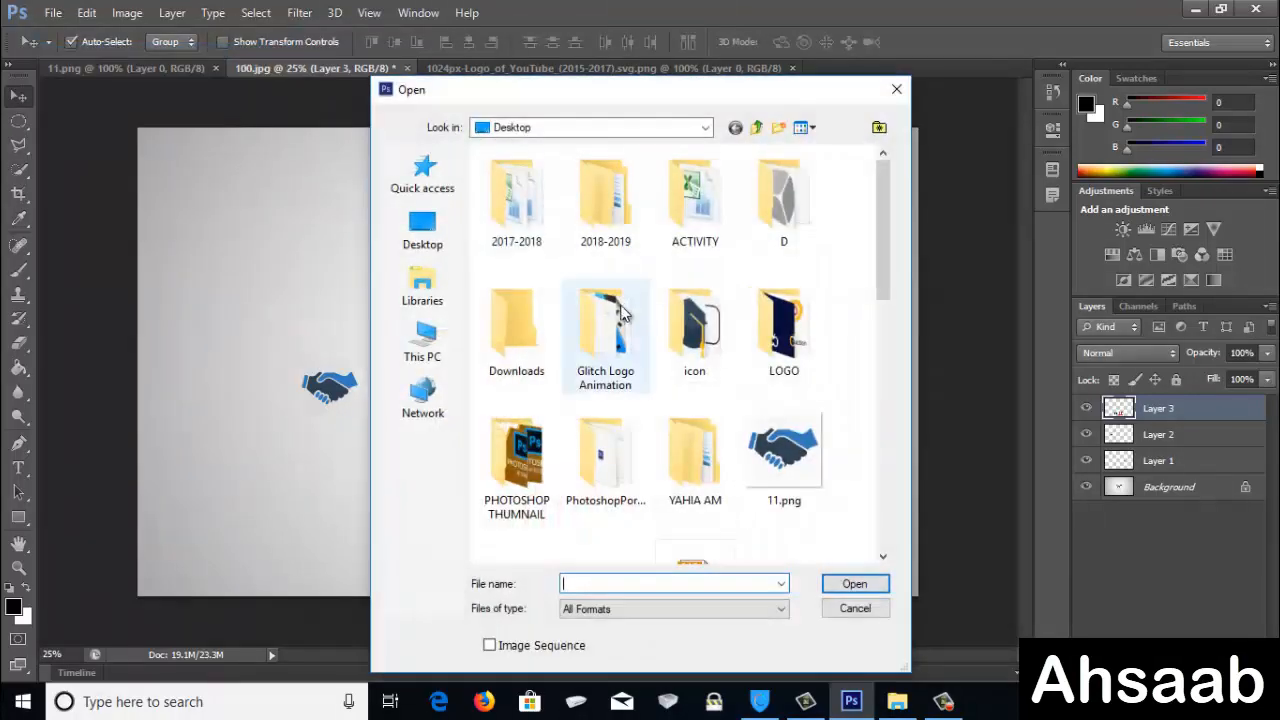
{"action": "scroll", "coordinate": [625, 330], "scroll_direction": "down", "scroll_amount": 10}
{"action": "left_click", "coordinate": [605, 235]}
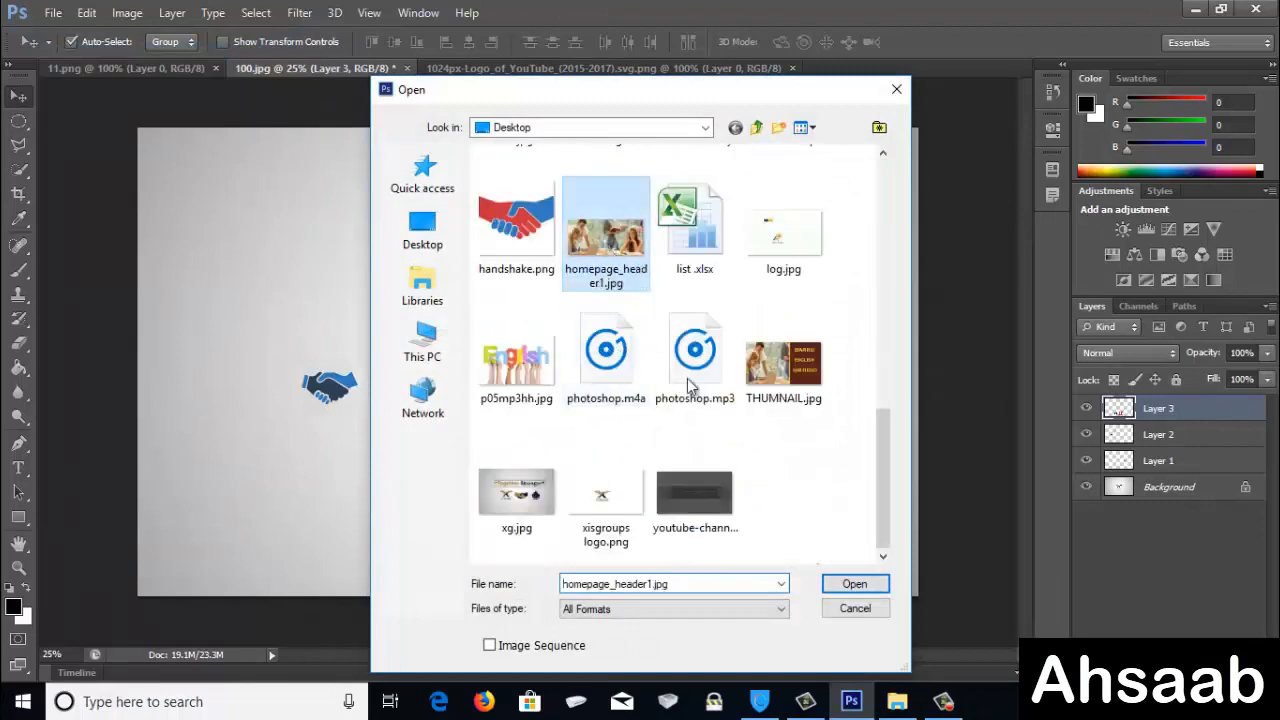
{"action": "left_click", "coordinate": [878, 585]}
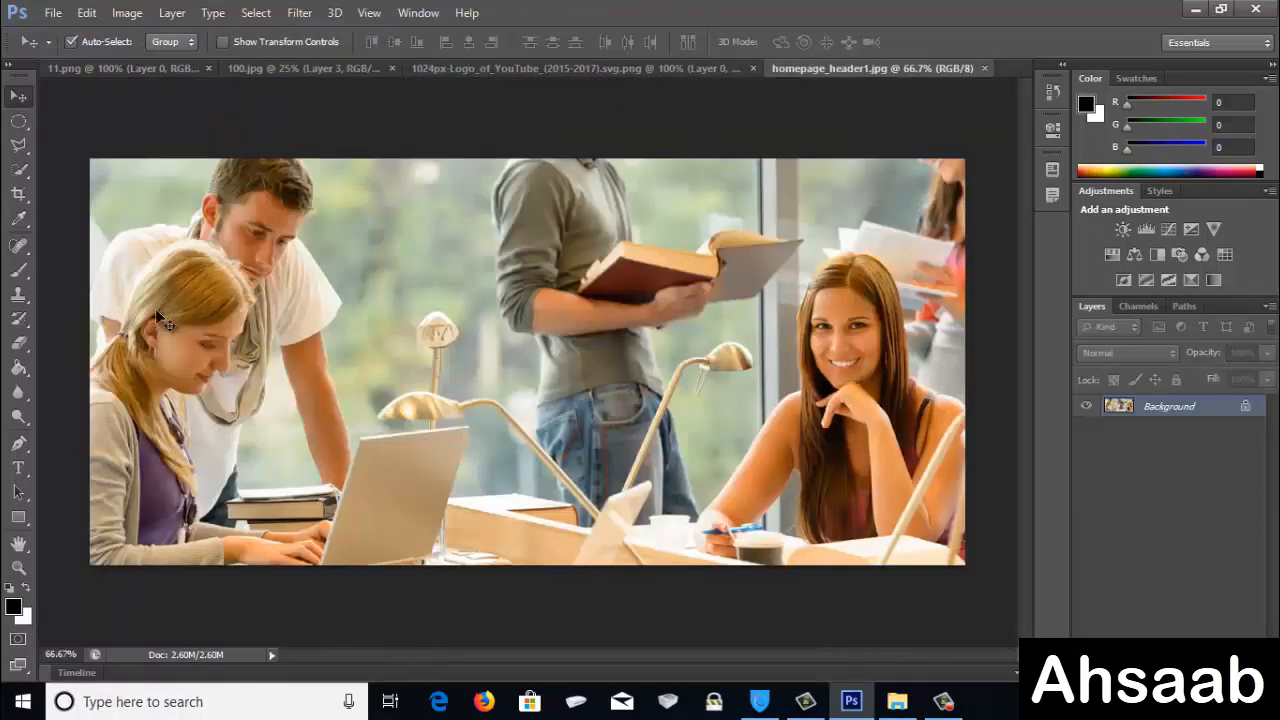
- Draw an elliptical marquee around the smiling woman's face and nudge the selection up until it encloses her whole head
{"action": "left_click", "coordinate": [18, 121]}
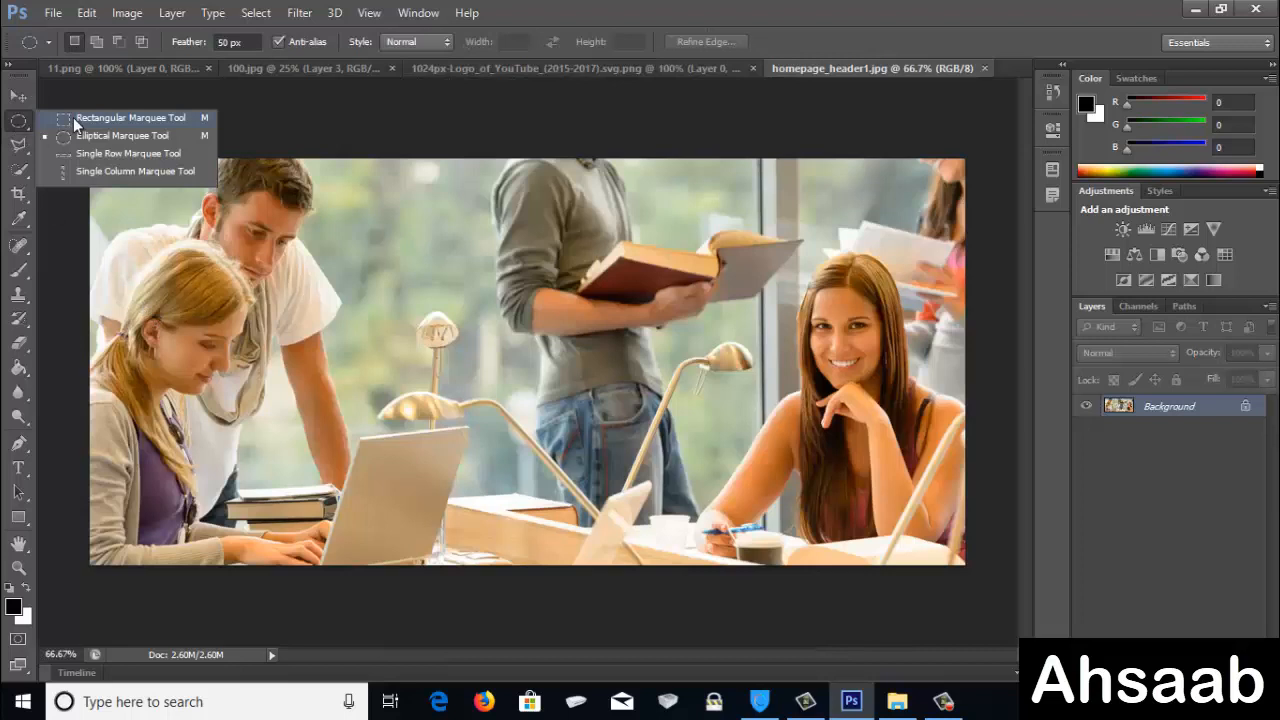
{"action": "left_click", "coordinate": [90, 135]}
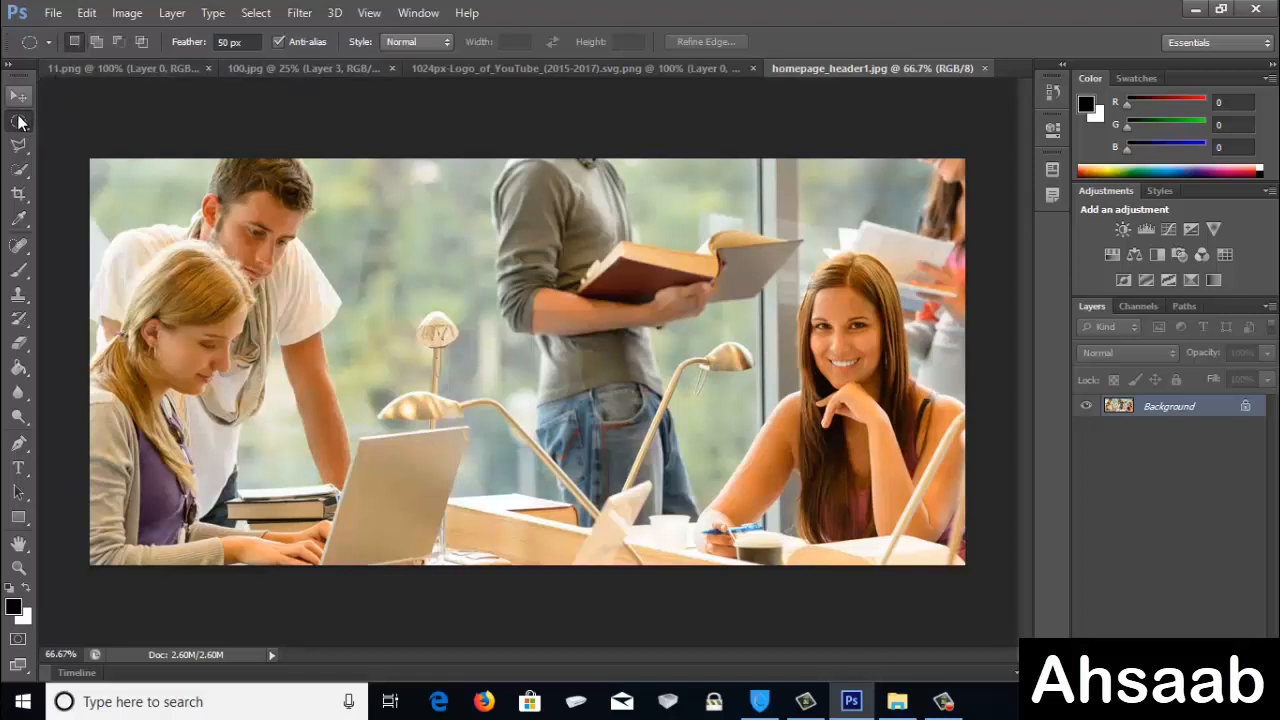
{"action": "left_click_drag", "start_coordinate": [760, 272], "coordinate": [930, 430]}
{"action": "key", "text": "Up"}
{"action": "key", "text": "Up"}
{"action": "key", "text": "Up"}
{"action": "key", "text": "Up"}
{"action": "key", "text": "Up"}
{"action": "key", "text": "Up"}
{"action": "key", "text": "Up"}
{"action": "key", "text": "Up"}
{"action": "key", "text": "Up"}
{"action": "key", "text": "Up"}
{"action": "key", "text": "Up"}
{"action": "key", "text": "Up"}
{"action": "key", "text": "Up"}
{"action": "key", "text": "Up"}
{"action": "key", "text": "Up"}
{"action": "key", "text": "Up"}
{"action": "key", "text": "Up"}
{"action": "key", "text": "Up"}
{"action": "key", "text": "Up"}
{"action": "key", "text": "Up"}
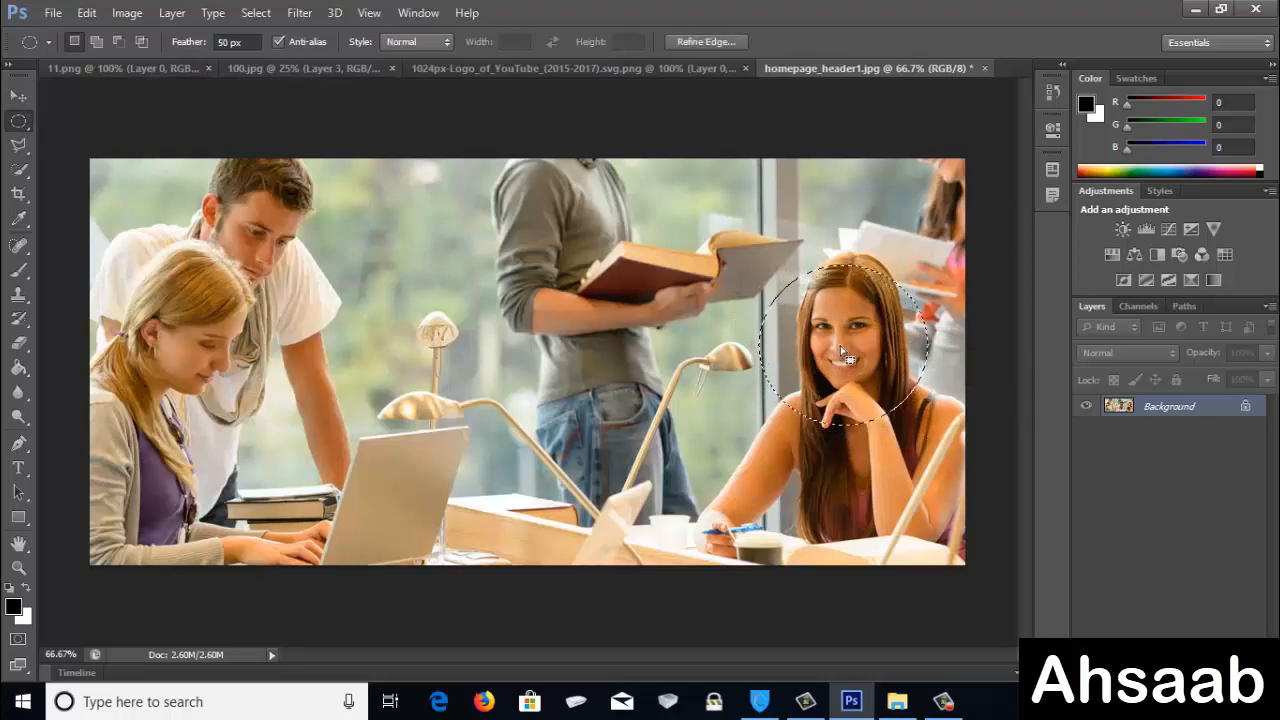
{"action": "key", "text": "Up"}
{"action": "key", "text": "Up"}
{"action": "key", "text": "Up"}
{"action": "key", "text": "Up"}
{"action": "key", "text": "Up"}
{"action": "key", "text": "Up"}
{"action": "key", "text": "Up"}
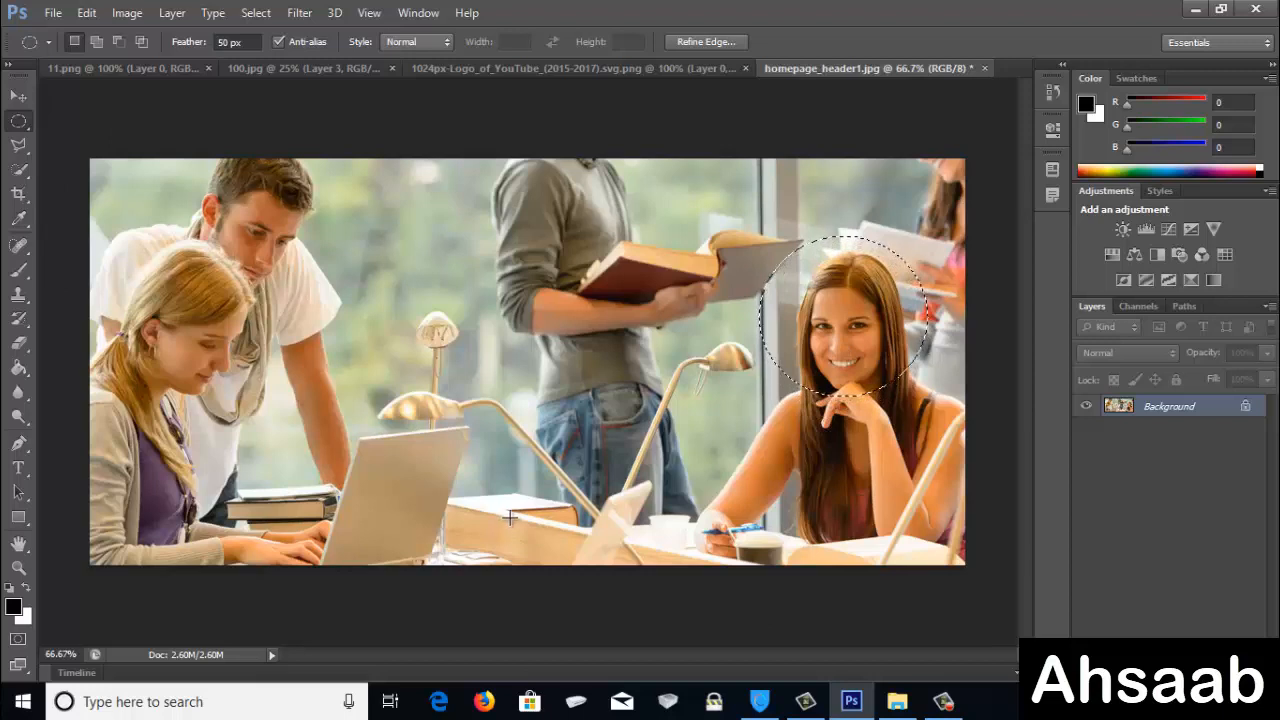
- Add an ellipse over the smiling woman's upper body to the selection, and subtract that lower area again with a wider ellipse
{"action": "left_click", "coordinate": [96, 43]}
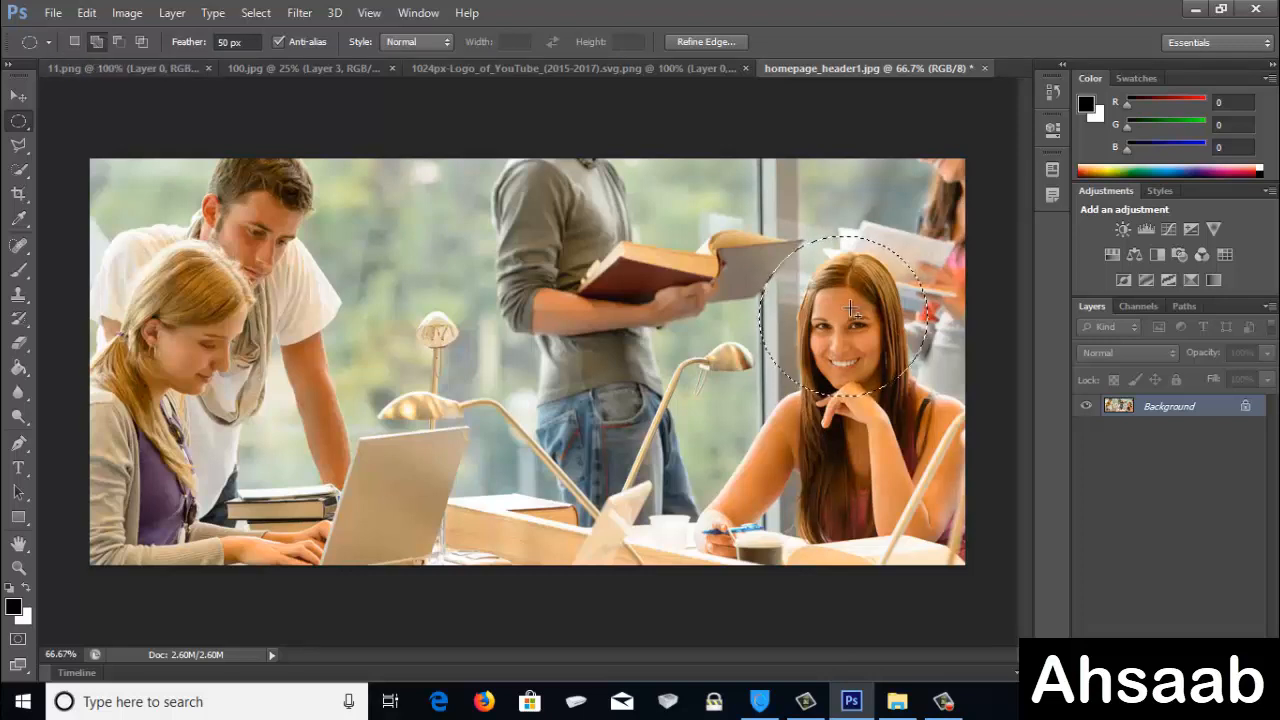
{"action": "left_click_drag", "start_coordinate": [769, 393], "coordinate": [963, 603]}
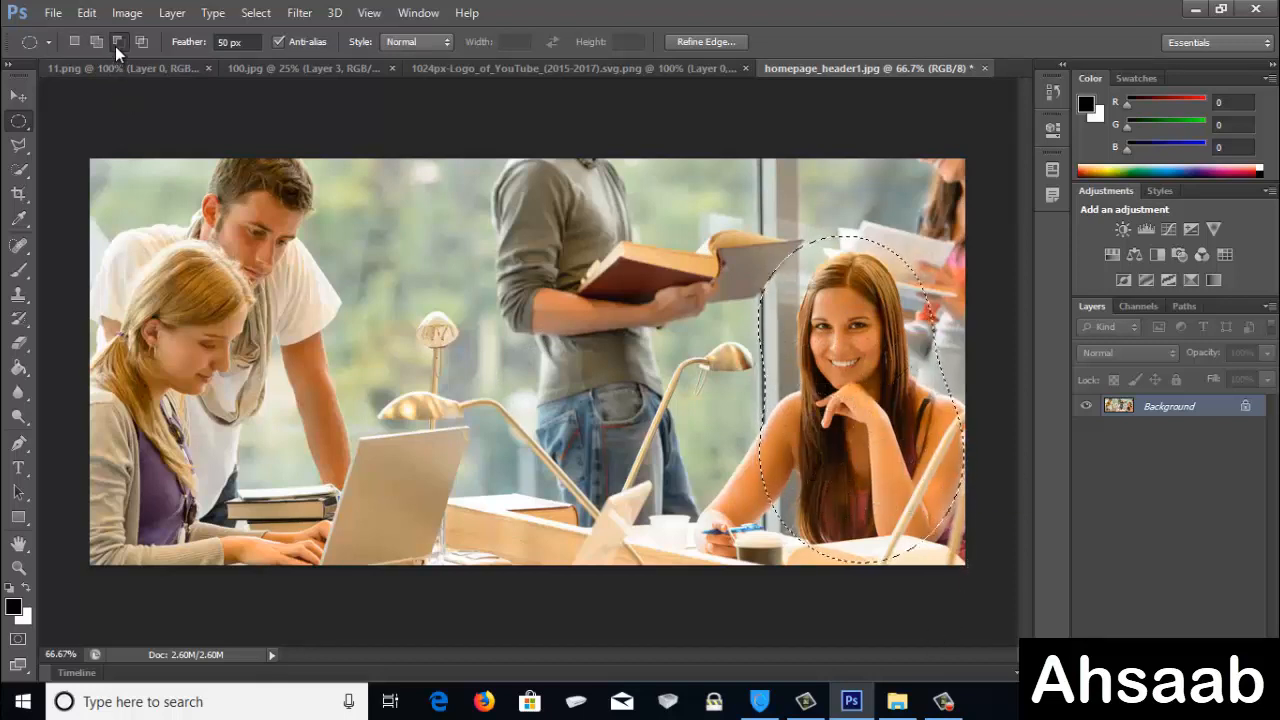
{"action": "left_click_drag", "start_coordinate": [731, 407], "coordinate": [1024, 588]}
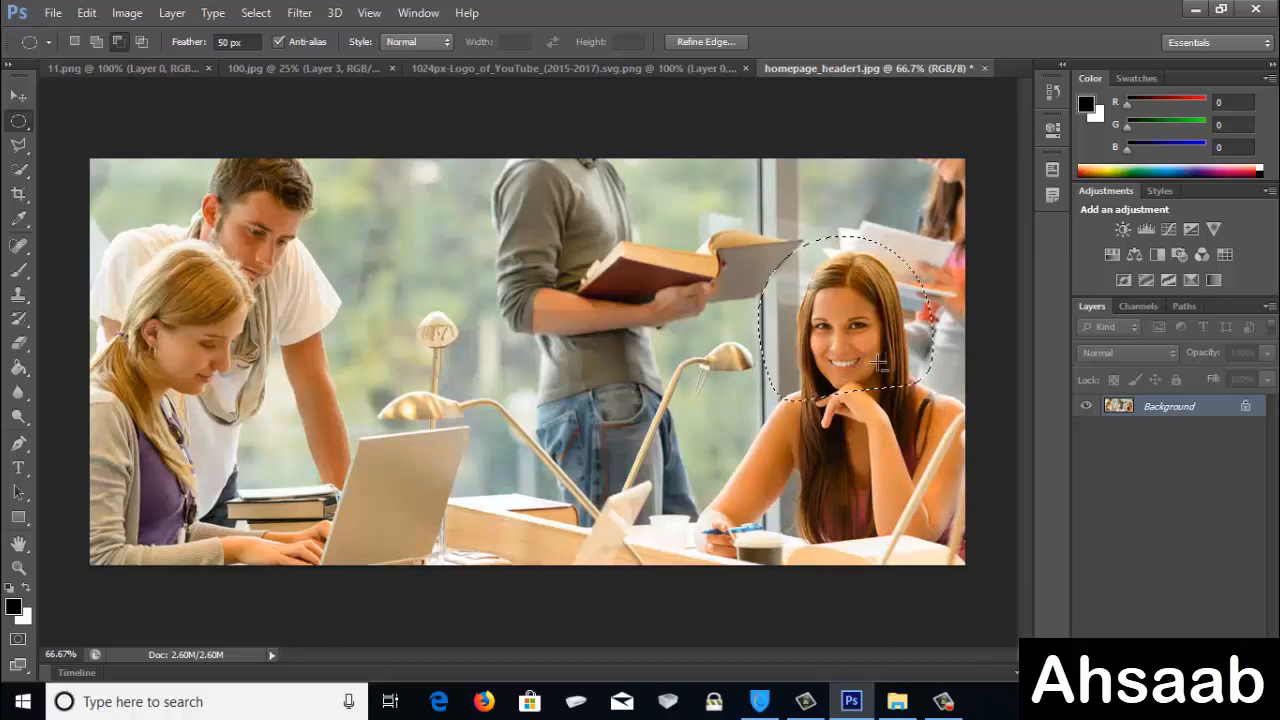
- Intersect the head selection with a small ellipse beside the smiling woman's cheek, and clear the selection
{"action": "left_click", "coordinate": [141, 41]}
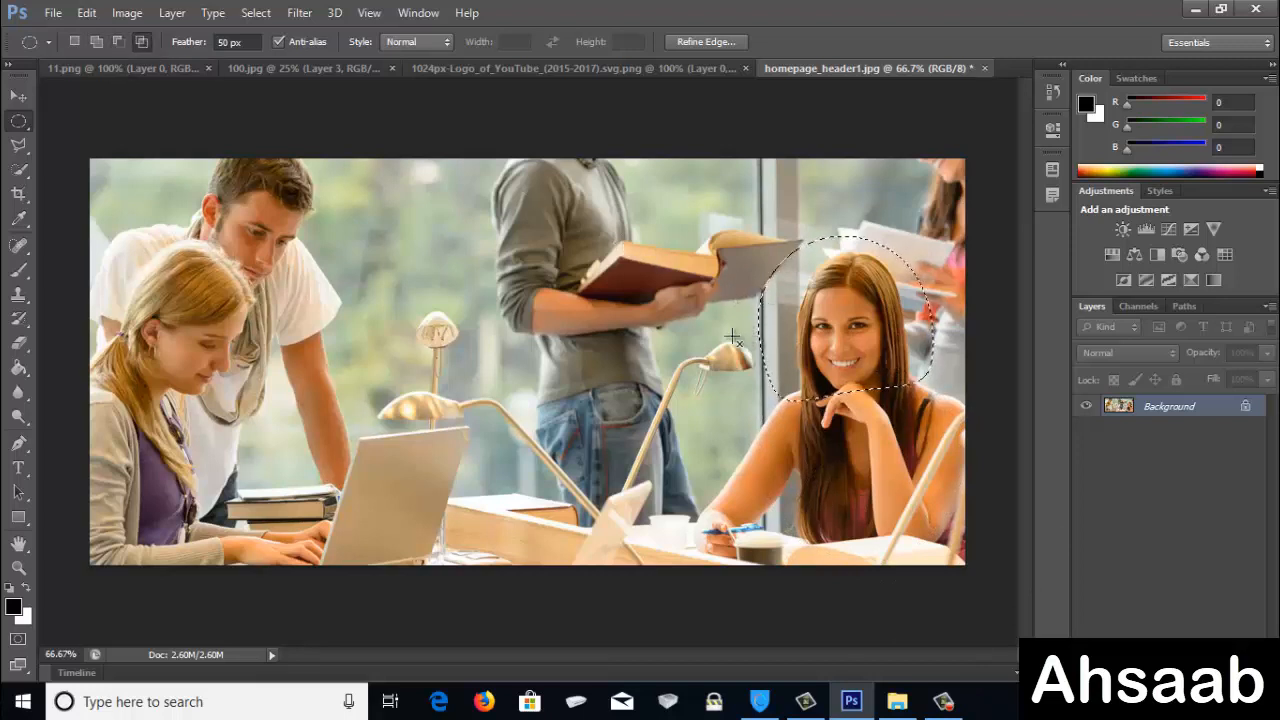
{"action": "left_click_drag", "start_coordinate": [733, 338], "coordinate": [845, 405]}
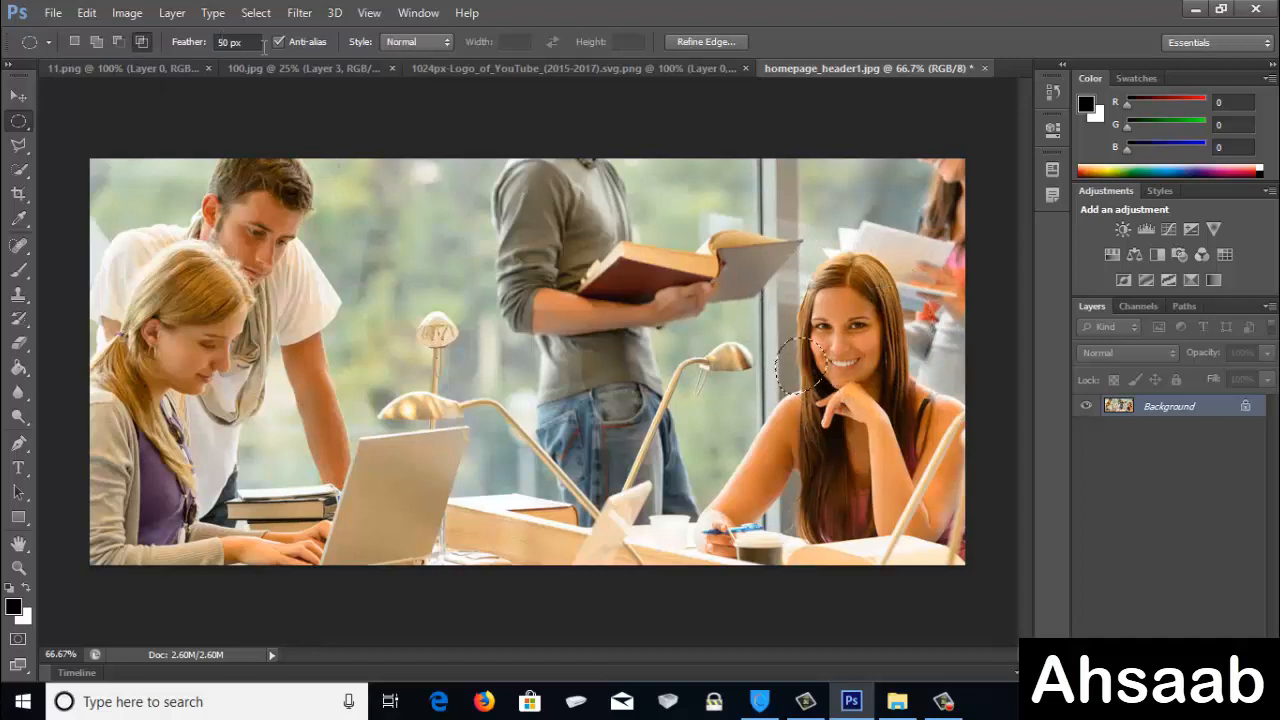
{"action": "left_click", "coordinate": [518, 120]}
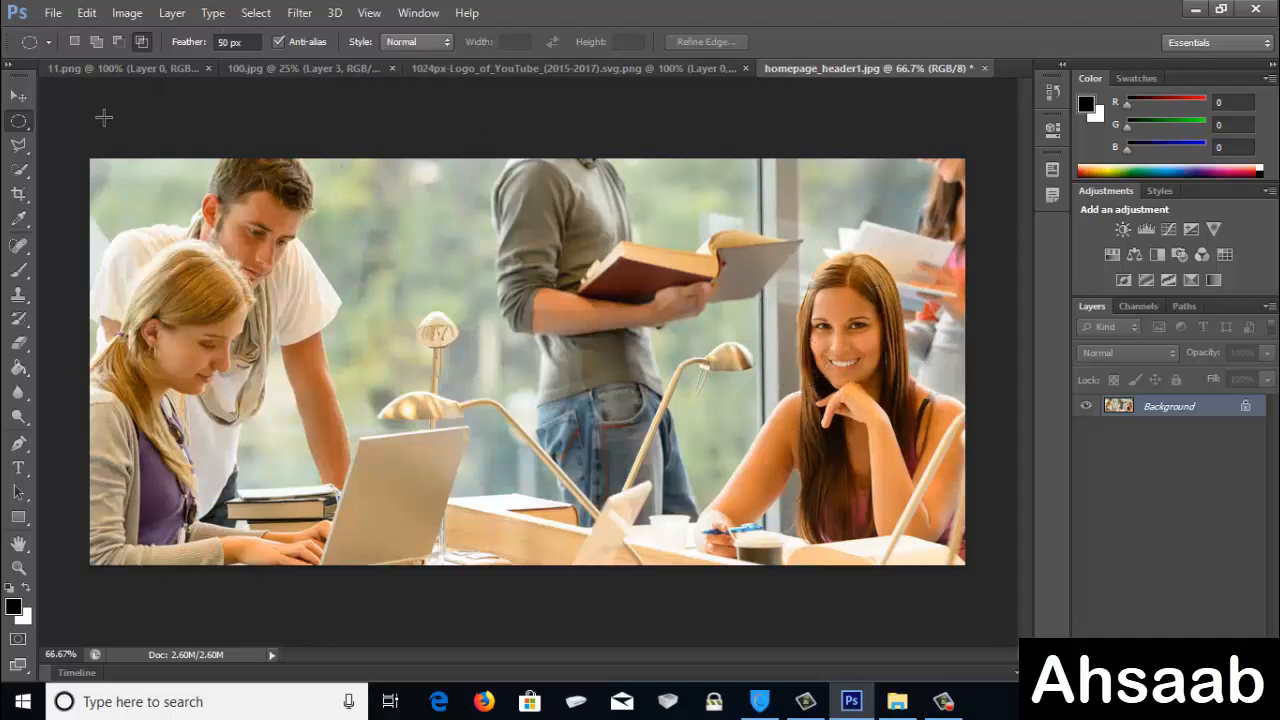
- Draw an elliptical marquee around the smiling woman's face and nudge it left and up until it encloses her head
{"action": "left_click_drag", "start_coordinate": [805, 262], "coordinate": [935, 411]}
{"action": "key", "text": "shift+Left"}
{"action": "key", "text": "shift+Left"}
{"action": "key", "text": "shift+Left"}
{"action": "key", "text": "shift+Left"}
{"action": "key", "text": "shift+Up"}
{"action": "key", "text": "shift+Up"}
{"action": "key", "text": "shift+Up"}
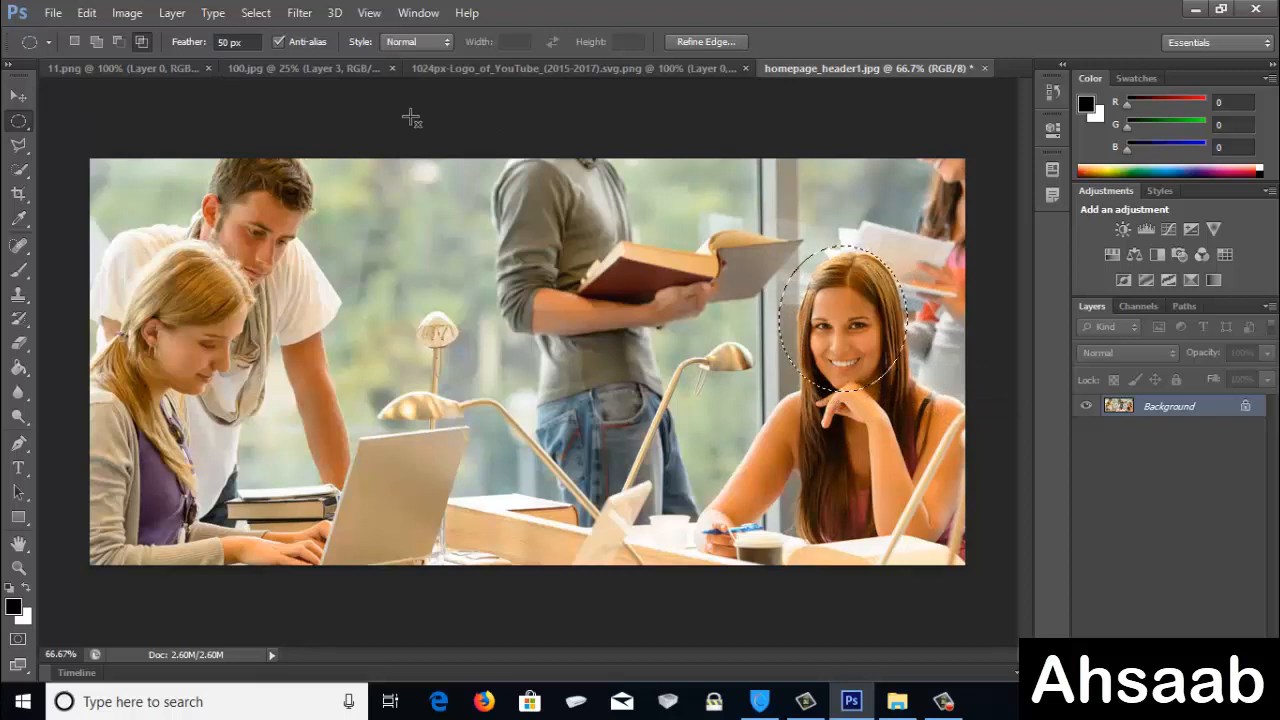
- Set the Elliptical Marquee's feather to 5 px and keep its style at Normal
{"action": "left_click", "coordinate": [230, 44]}
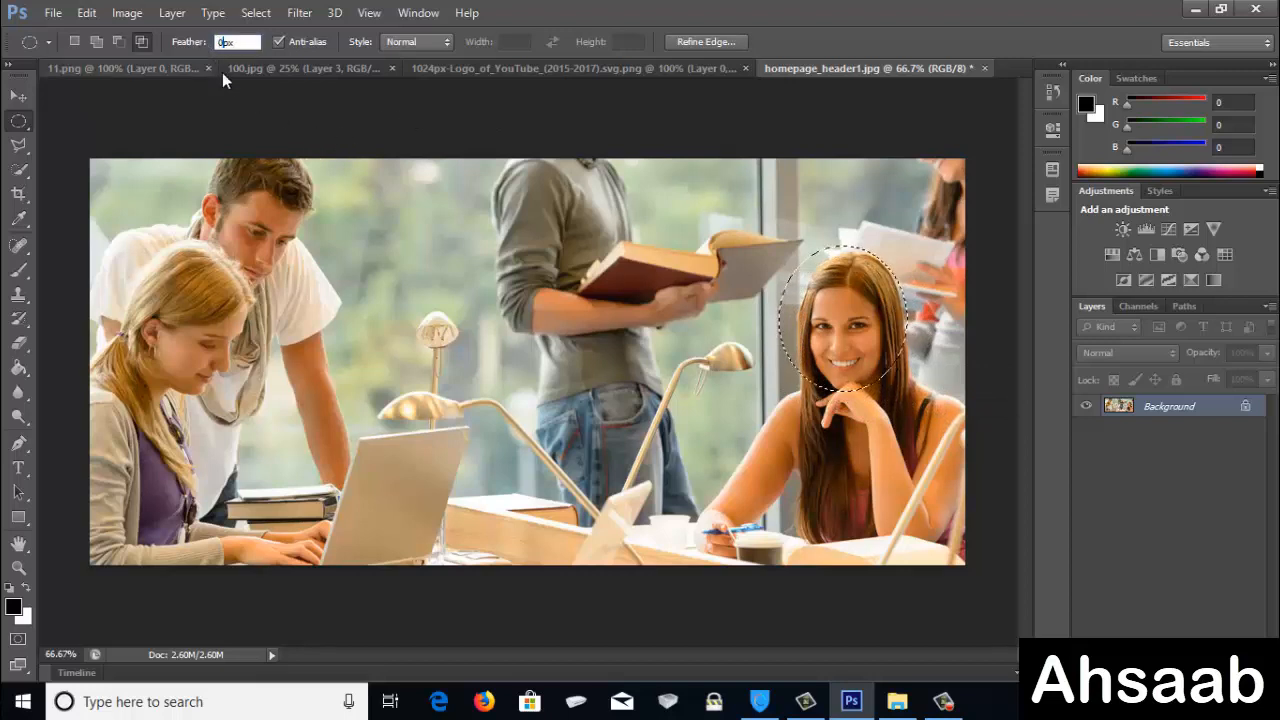
{"action": "left_click", "coordinate": [18, 97]}
{"action": "left_click", "coordinate": [20, 122]}
{"action": "left_click", "coordinate": [222, 43]}
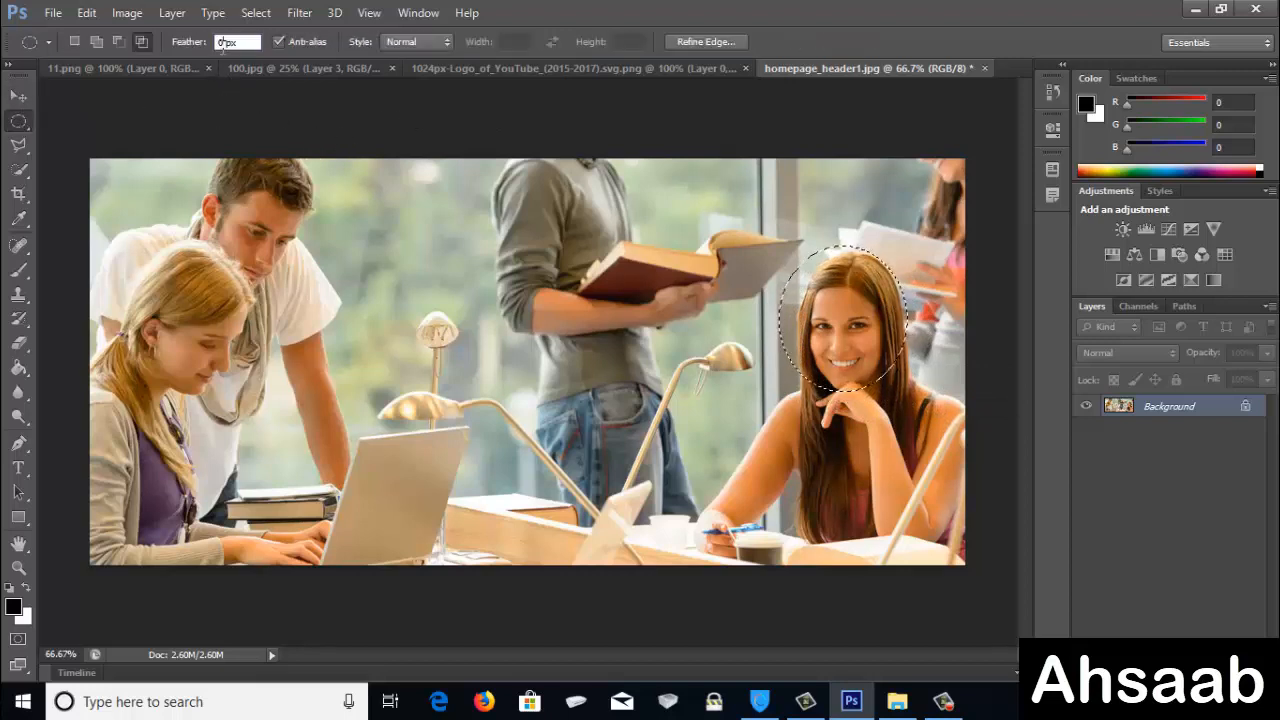
{"action": "type", "text": "5"}
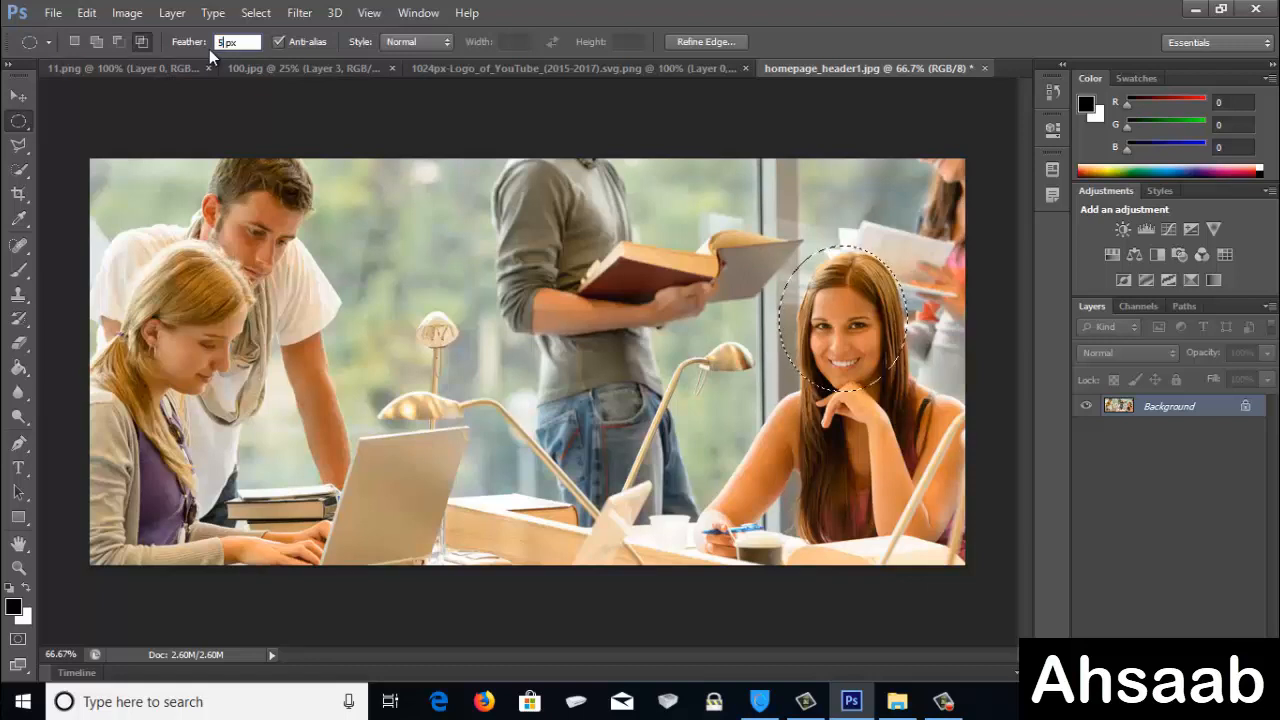
{"action": "left_click", "coordinate": [15, 94]}
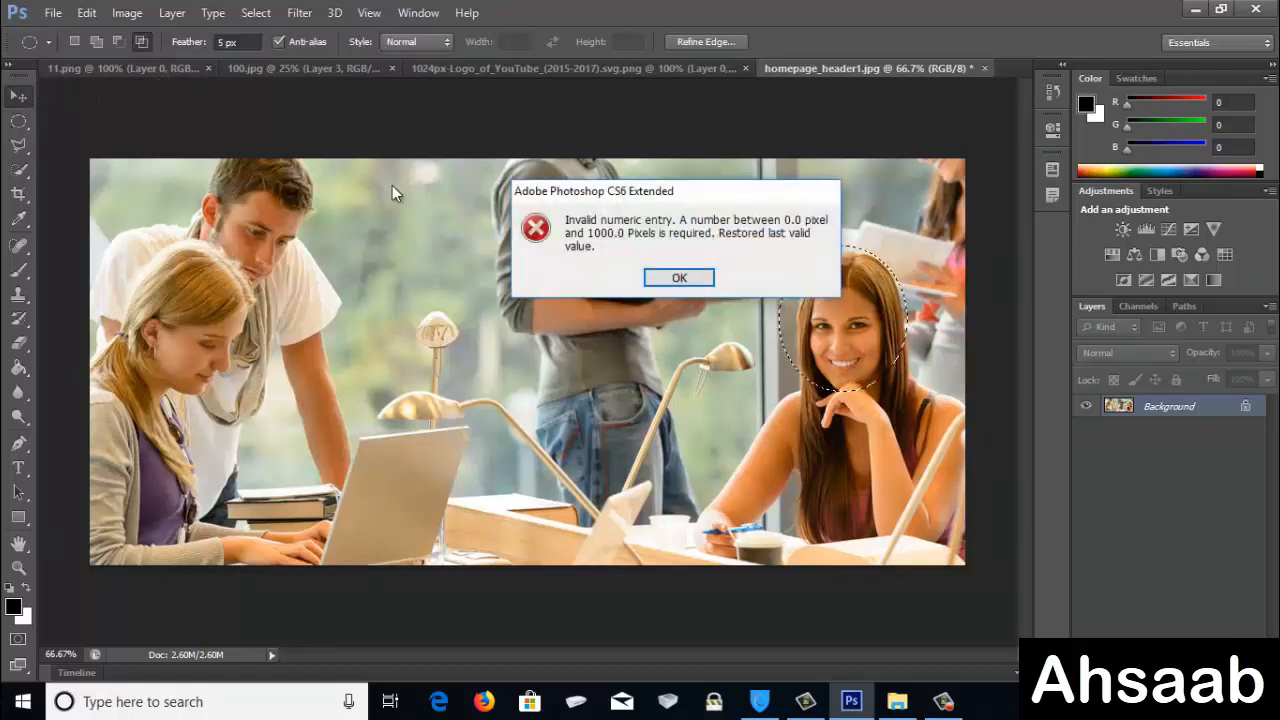
{"action": "key", "text": "Return"}
{"action": "left_click", "coordinate": [415, 42]}
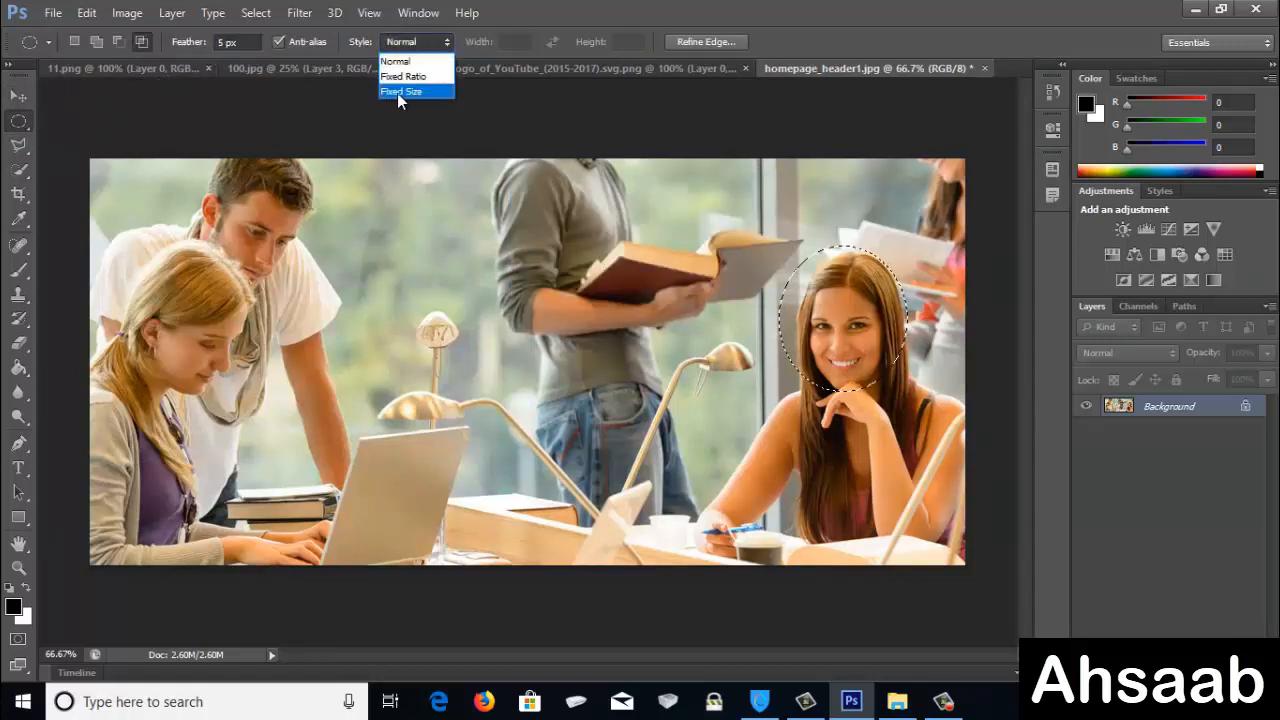
{"action": "left_click", "coordinate": [407, 62]}
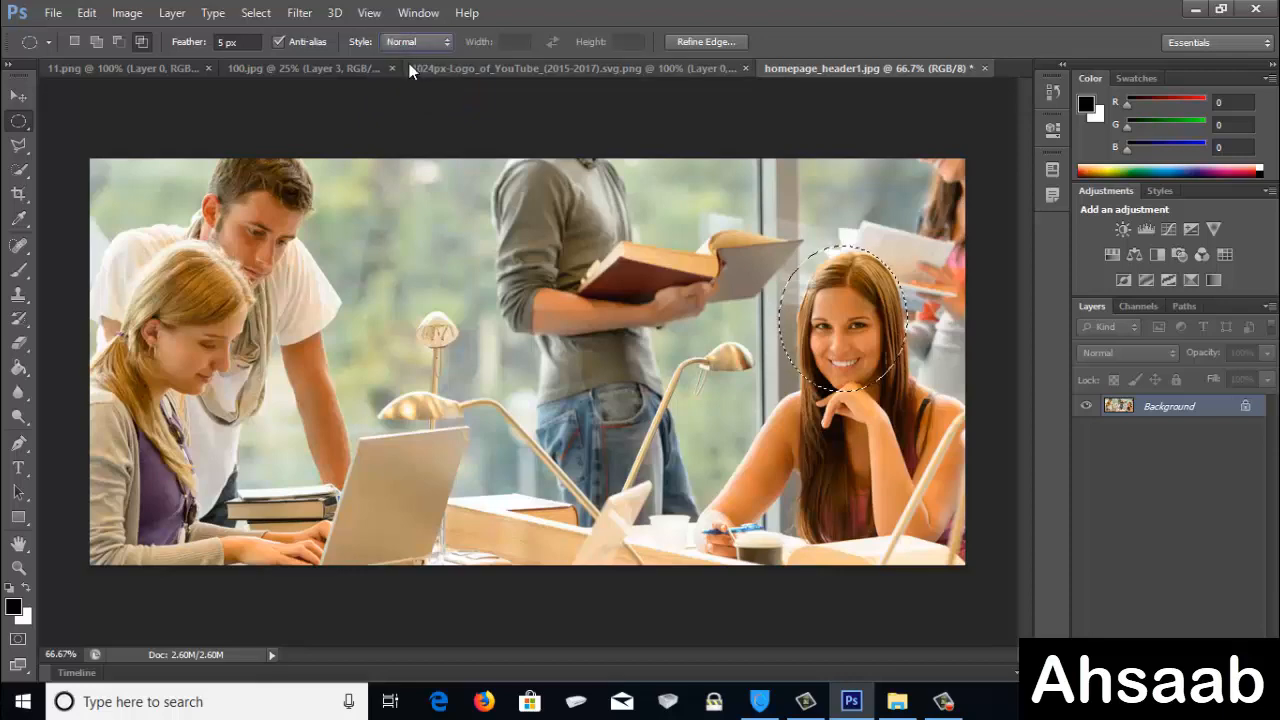
- Refine the head selection's edge with Smooth 17, Feather 6.8 px, Contrast 32% and Shift Edge +21%
{"action": "left_click", "coordinate": [705, 41]}
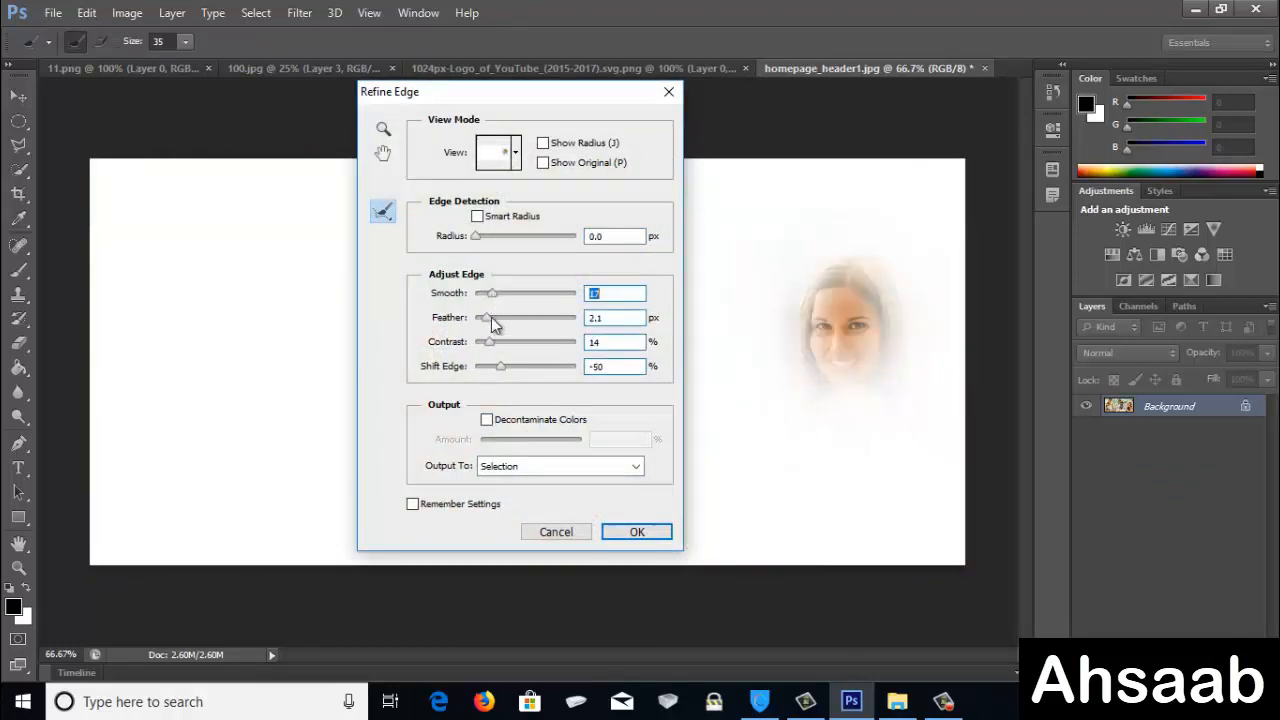
{"action": "left_click_drag", "start_coordinate": [491, 317], "coordinate": [519, 324]}
{"action": "left_click_drag", "start_coordinate": [489, 341], "coordinate": [509, 347]}
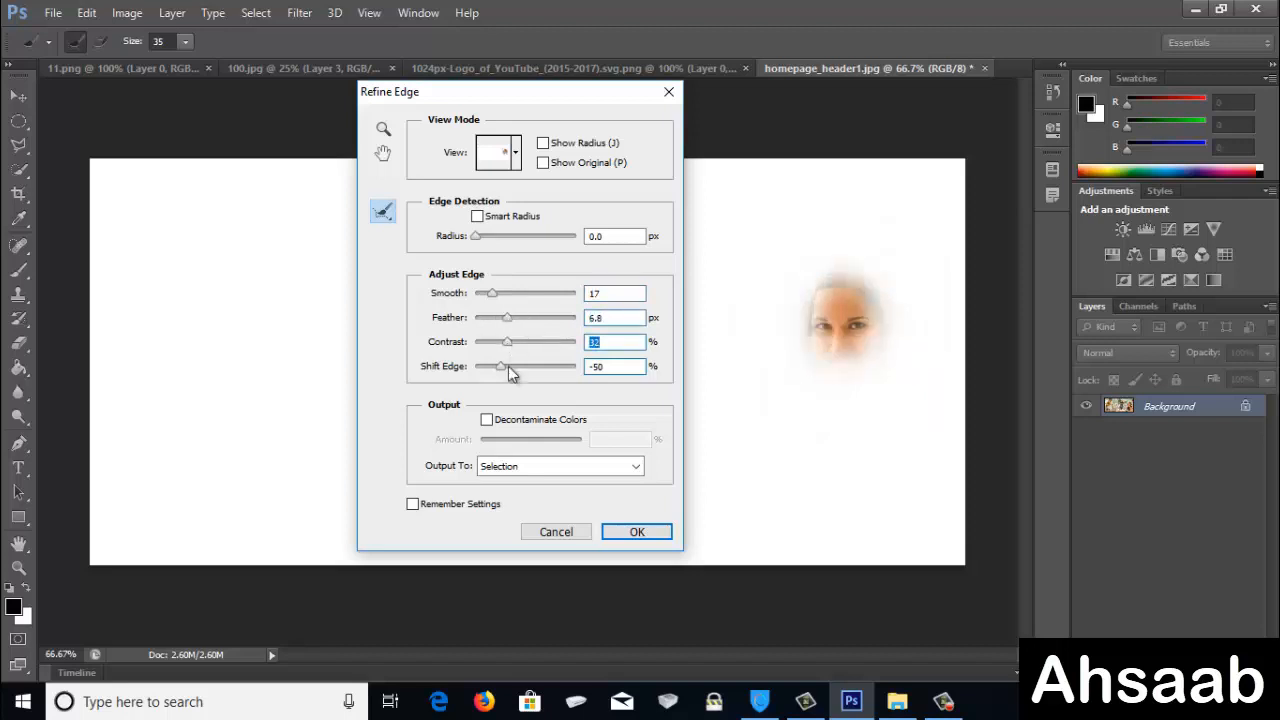
{"action": "left_click", "coordinate": [508, 366]}
{"action": "left_click_drag", "start_coordinate": [508, 366], "coordinate": [552, 369]}
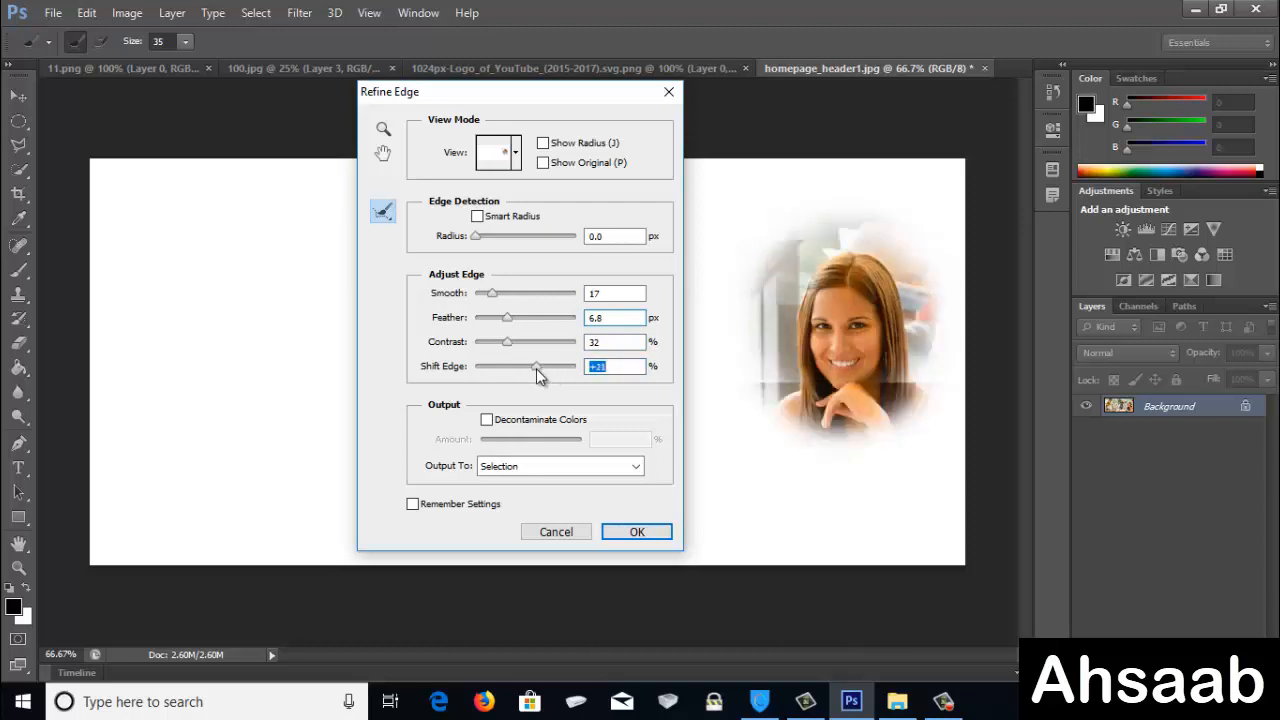
- Enable Decontaminate Colors for the refined edge and set the output to New Layer
{"action": "left_click", "coordinate": [486, 419]}
{"action": "left_click", "coordinate": [615, 468]}
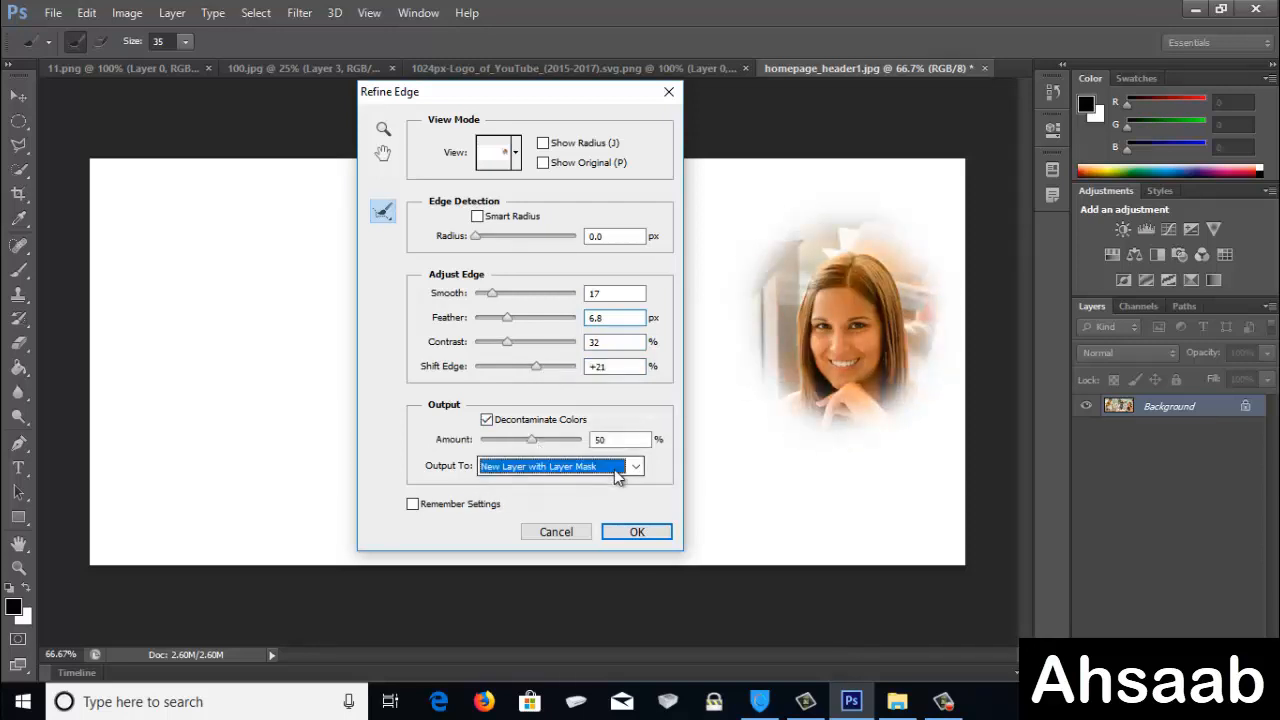
{"action": "left_click", "coordinate": [567, 515]}
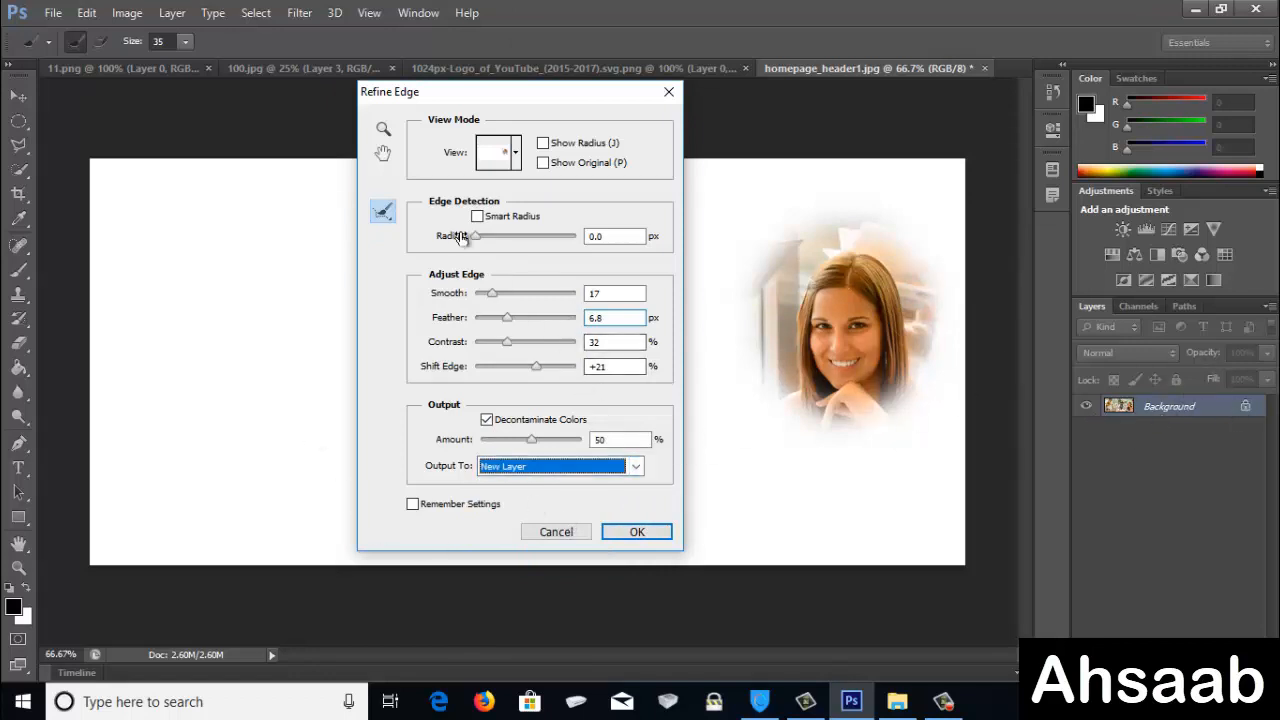
- Adjust the edge detection radius with Smart Radius enabled, and apply the edge refinement
{"action": "mouse_move", "coordinate": [477, 237]}
{"action": "left_mouse_down"}
{"action": "mouse_move", "coordinate": [500, 235]}
{"action": "mouse_move", "coordinate": [479, 237]}
{"action": "left_mouse_up"}
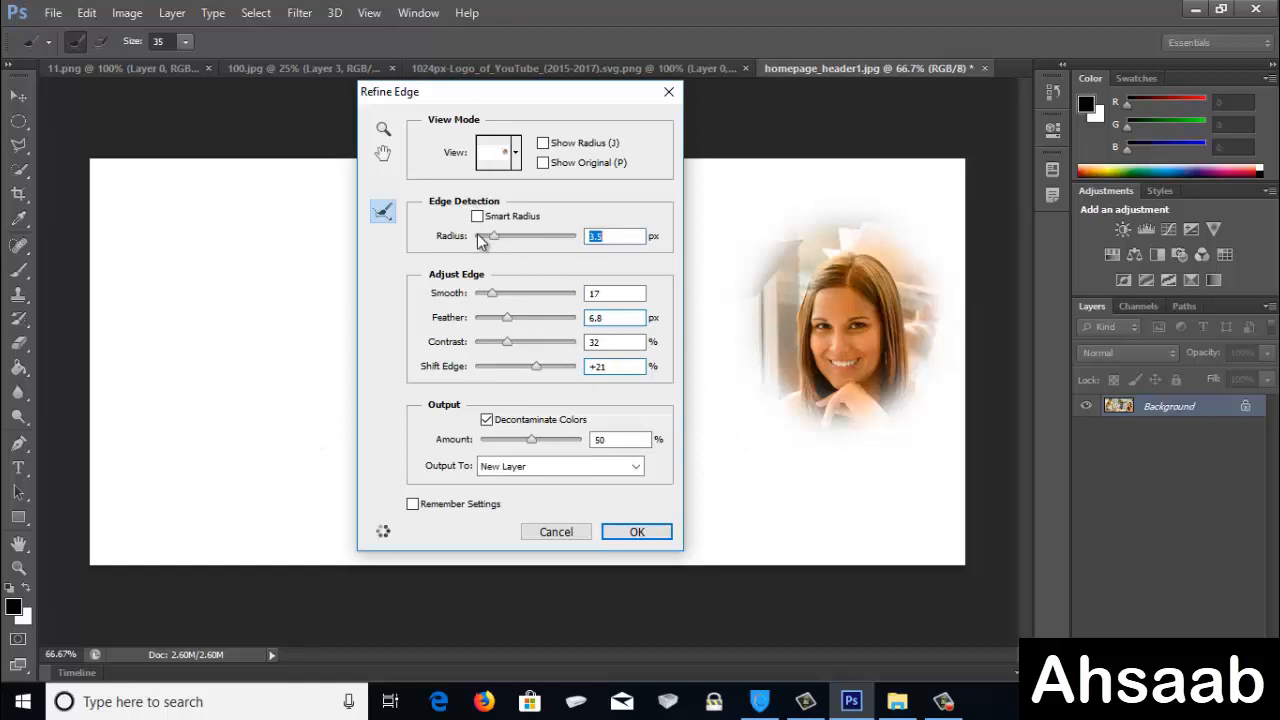
{"action": "left_click", "coordinate": [478, 217]}
{"action": "left_click", "coordinate": [648, 533]}
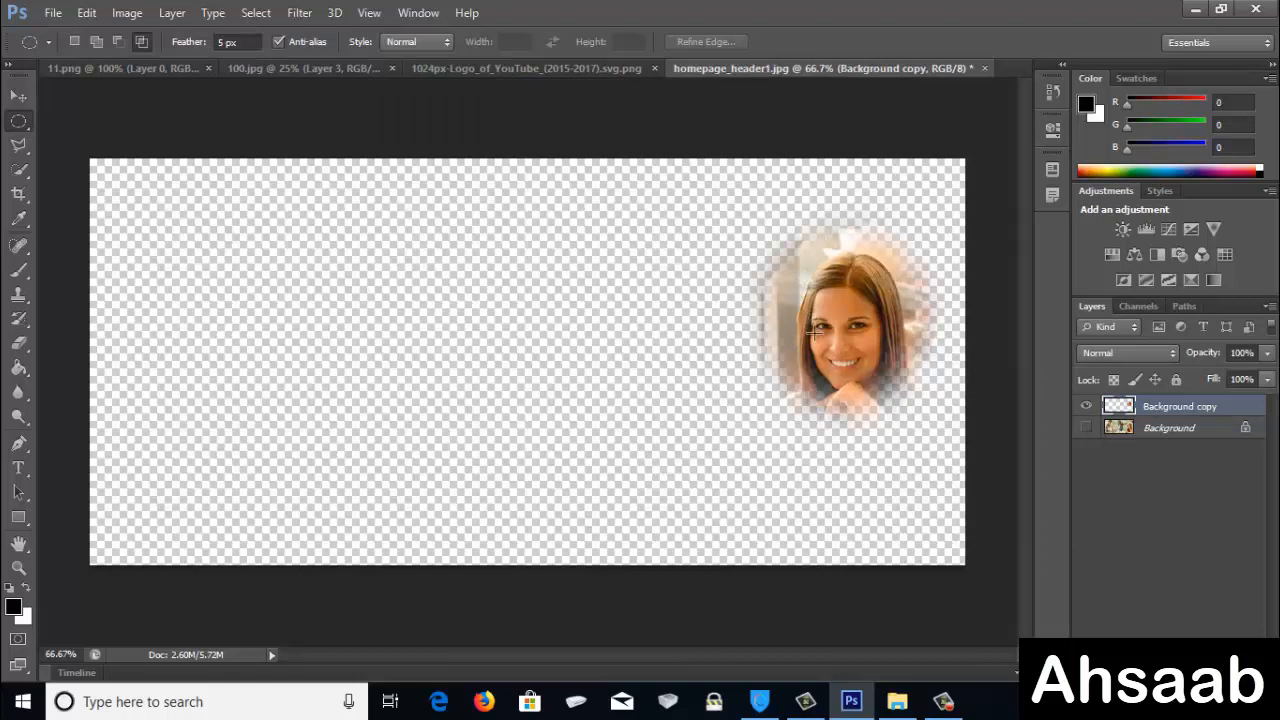
{"action": "right_click", "coordinate": [17, 122]}
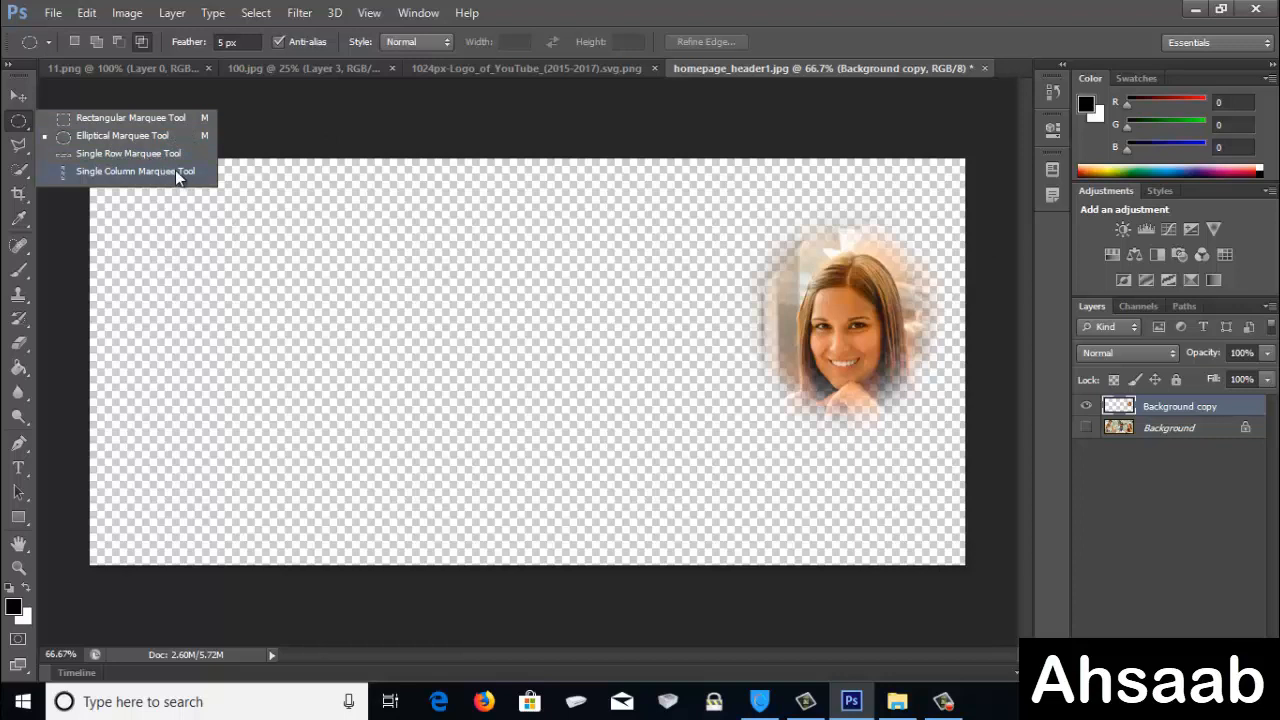
{"action": "left_click", "coordinate": [120, 135]}
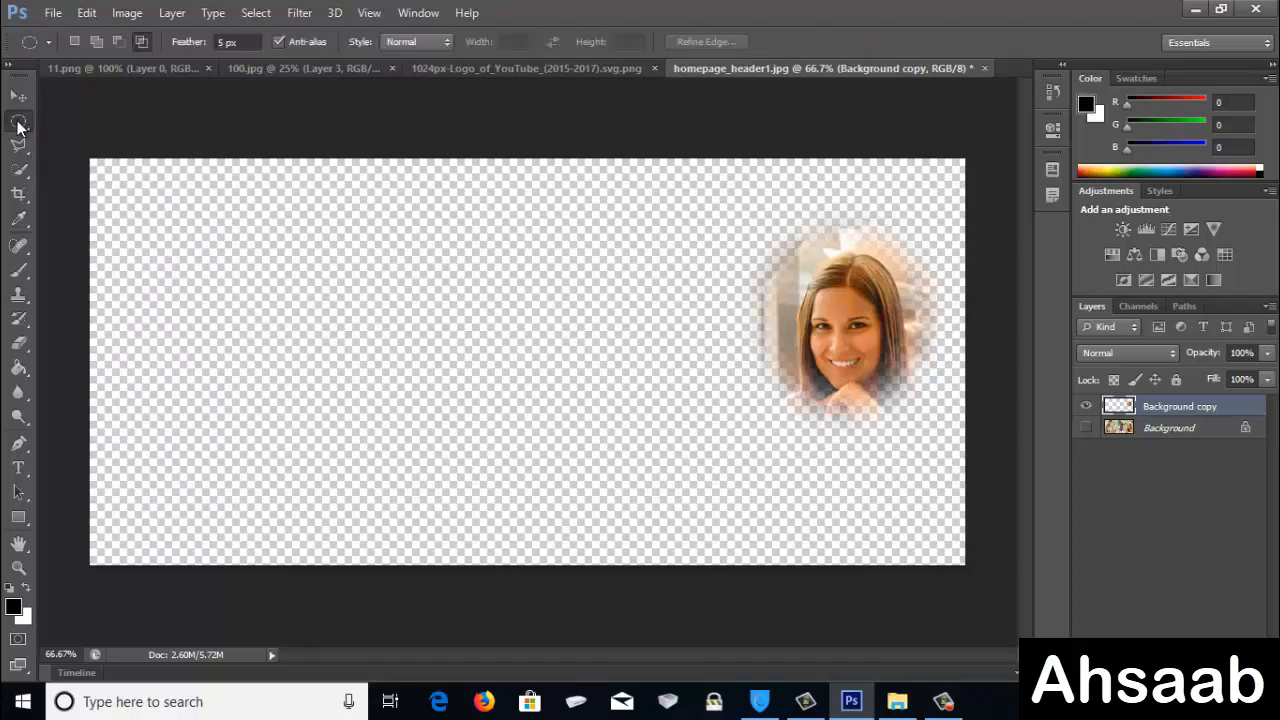